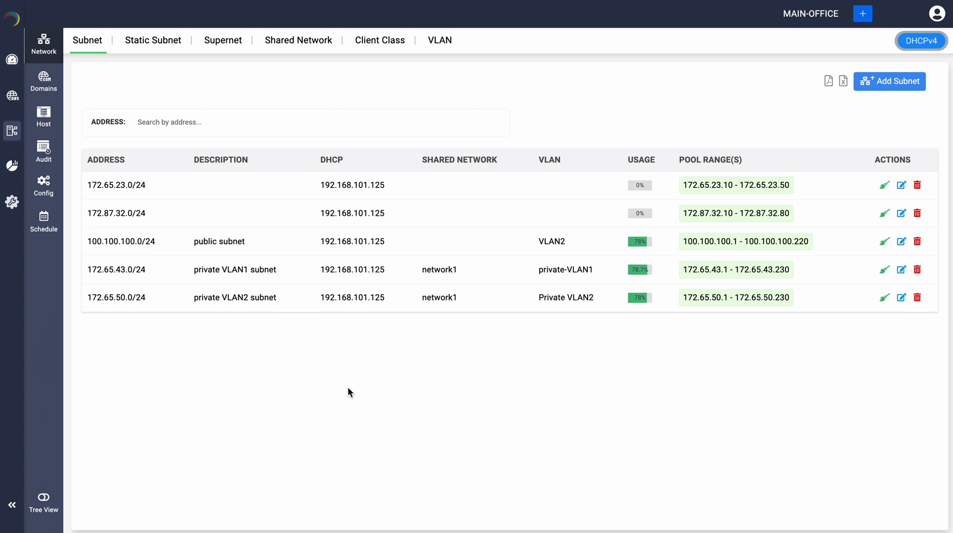
Open the DHCP schedule overview for the MAIN-OFFICE cluster.
{"action": "left_click", "coordinate": [42, 223]}
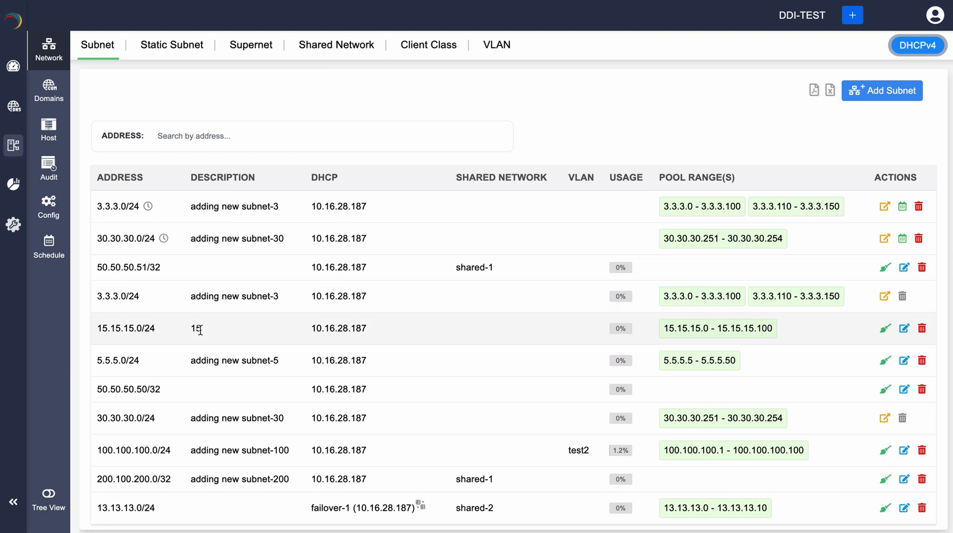
Enable scheduling for the 15.15.15.0/24 subnet, keep the default date and time, and save the subnet.
{"action": "left_click", "coordinate": [903, 329]}
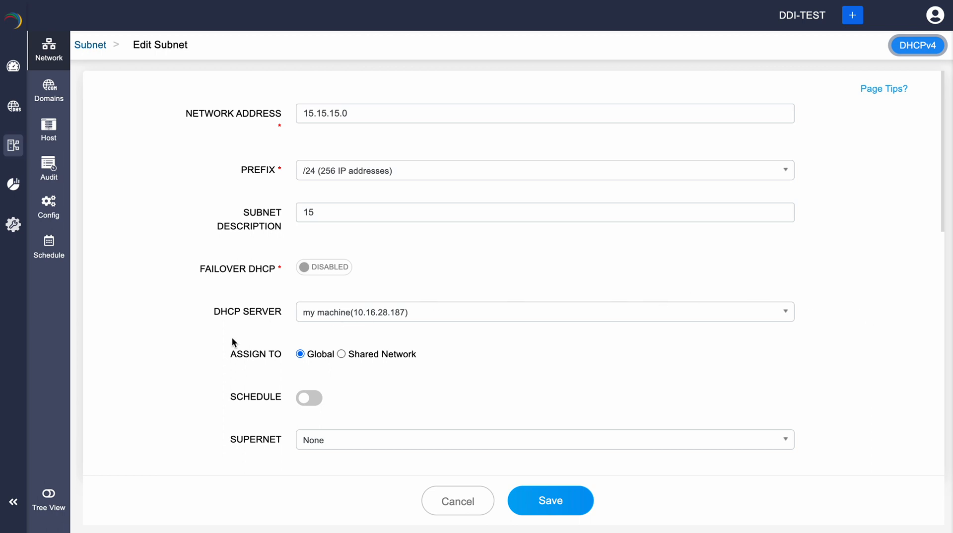
{"action": "left_click", "coordinate": [309, 399]}
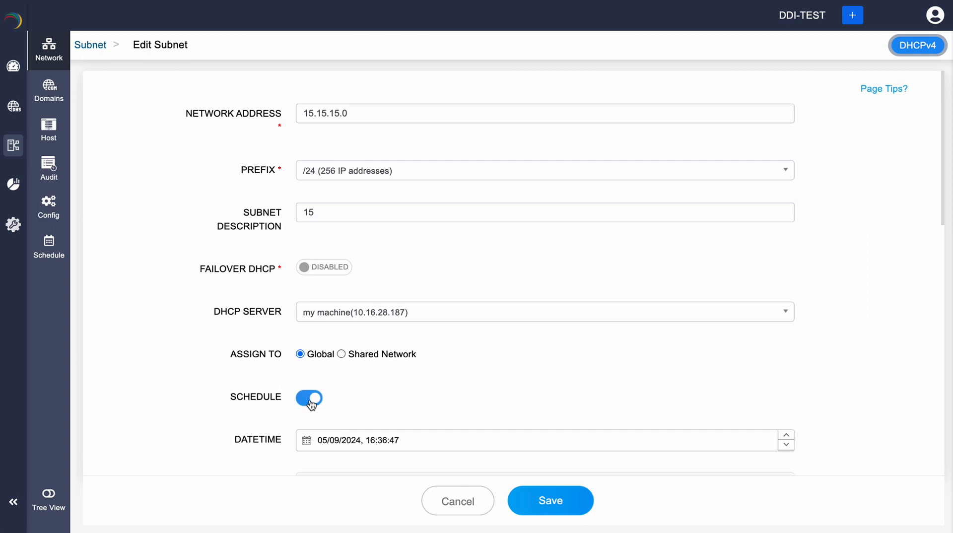
{"action": "scroll", "coordinate": [217, 389], "scroll_direction": "down", "scroll_amount": 2}
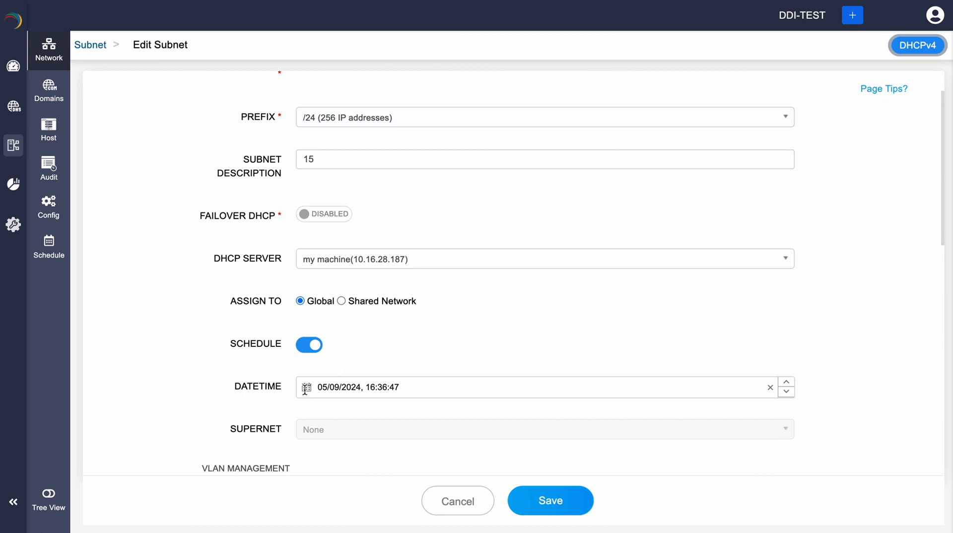
{"action": "left_click", "coordinate": [305, 390]}
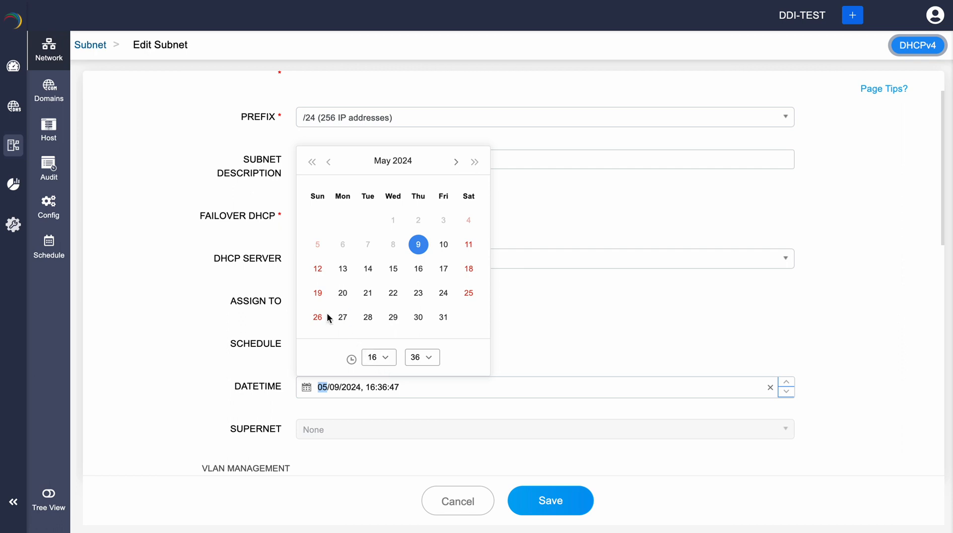
{"action": "left_click", "coordinate": [235, 326]}
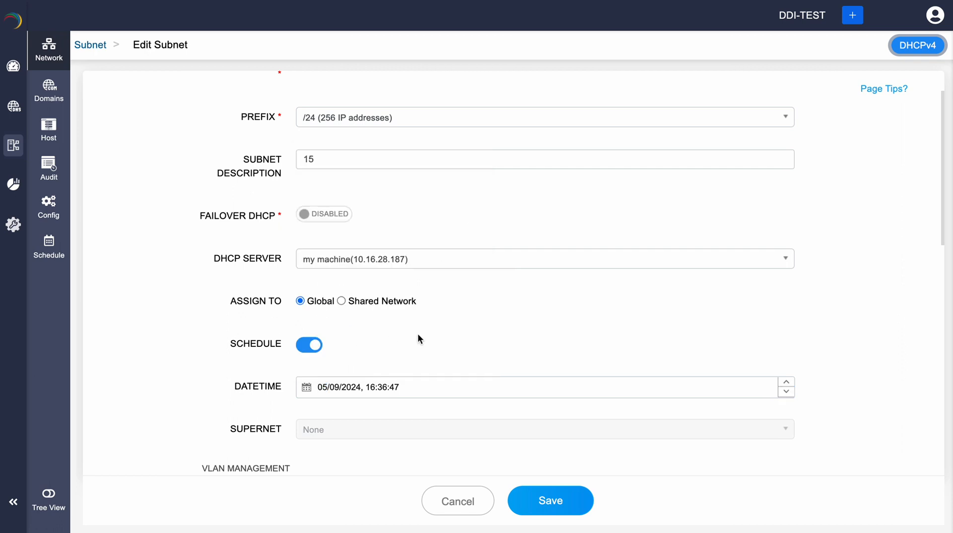
{"action": "scroll", "coordinate": [418, 339], "scroll_direction": "down", "scroll_amount": 1}
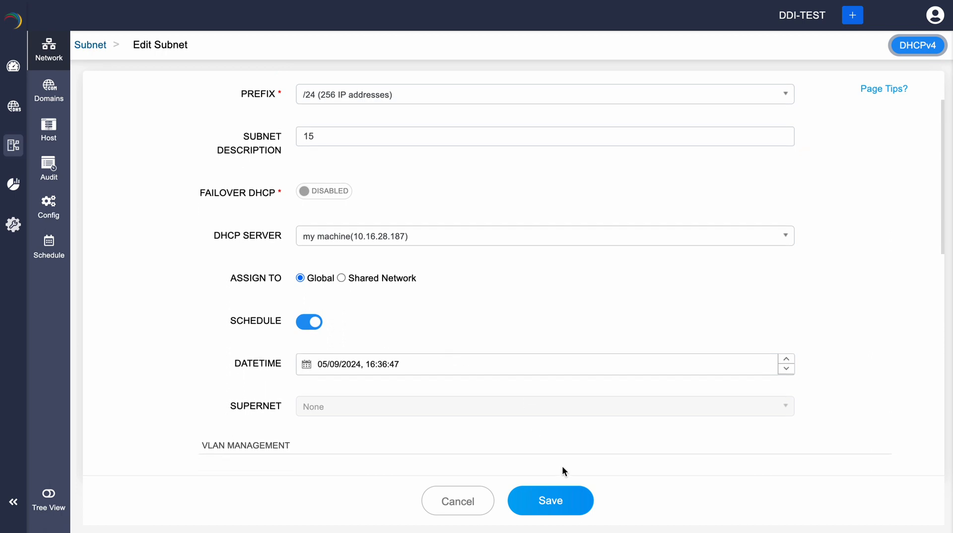
{"action": "left_click", "coordinate": [559, 500]}
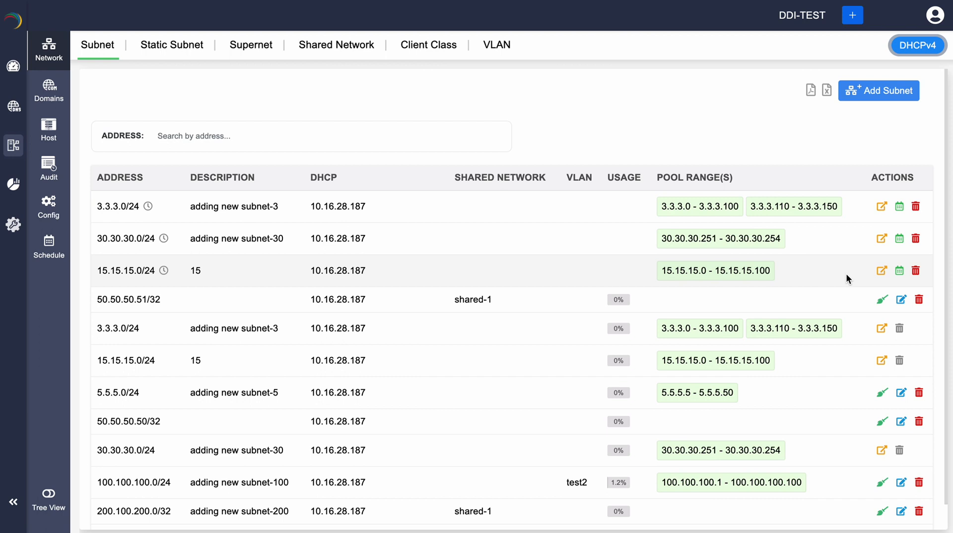
Review the scheduled 15.15.15.0/24 subnet's details and its reschedule settings, leaving both without changes.
{"action": "left_click", "coordinate": [883, 274]}
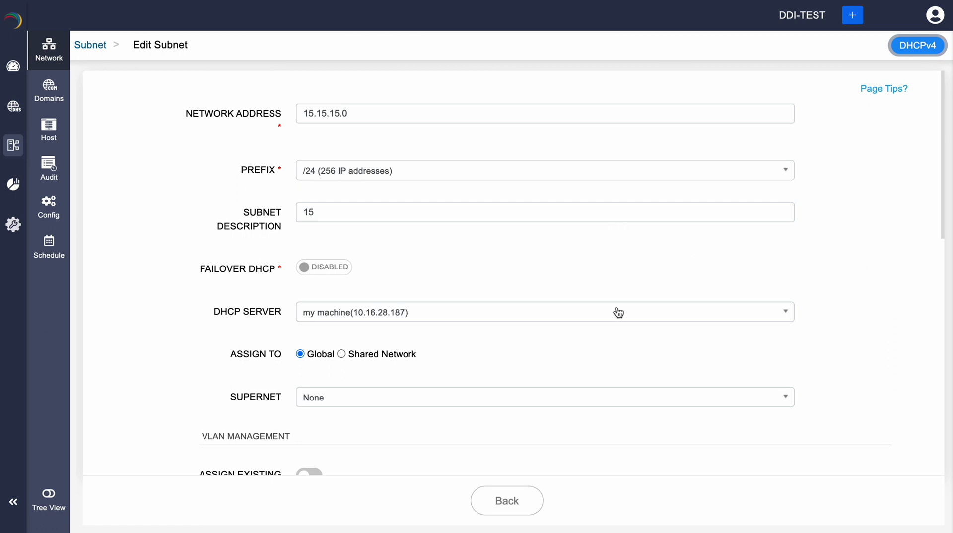
{"action": "left_click", "coordinate": [527, 504]}
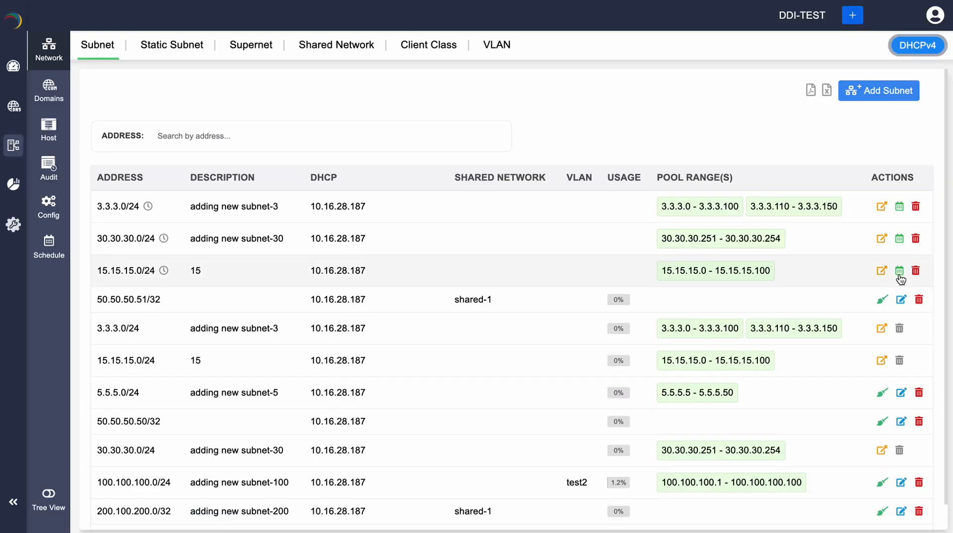
{"action": "left_click", "coordinate": [899, 276]}
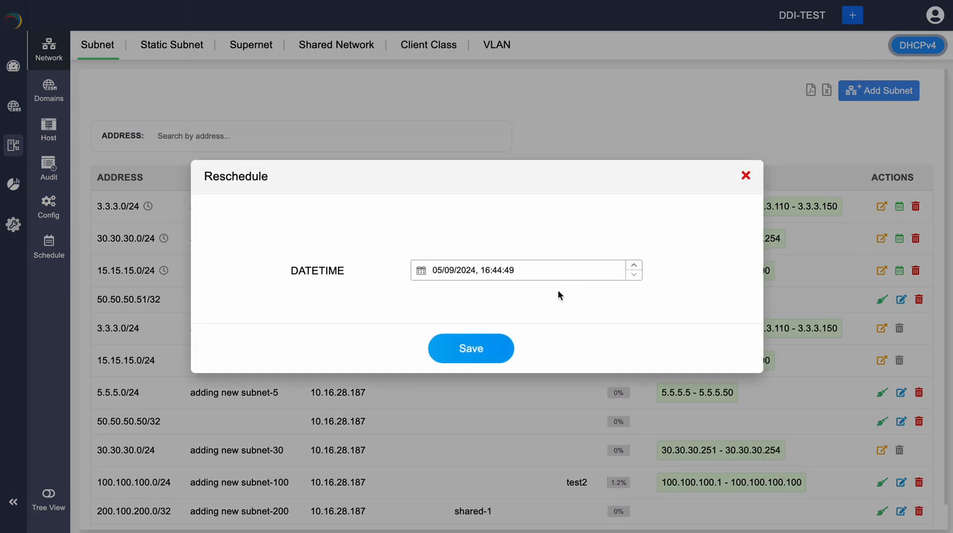
{"action": "left_click", "coordinate": [745, 176]}
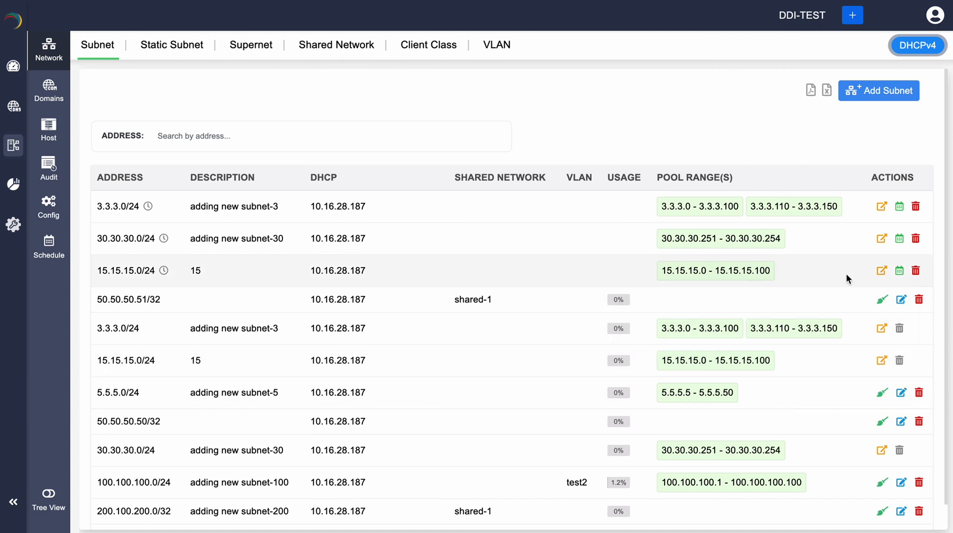
{"action": "left_click", "coordinate": [880, 270]}
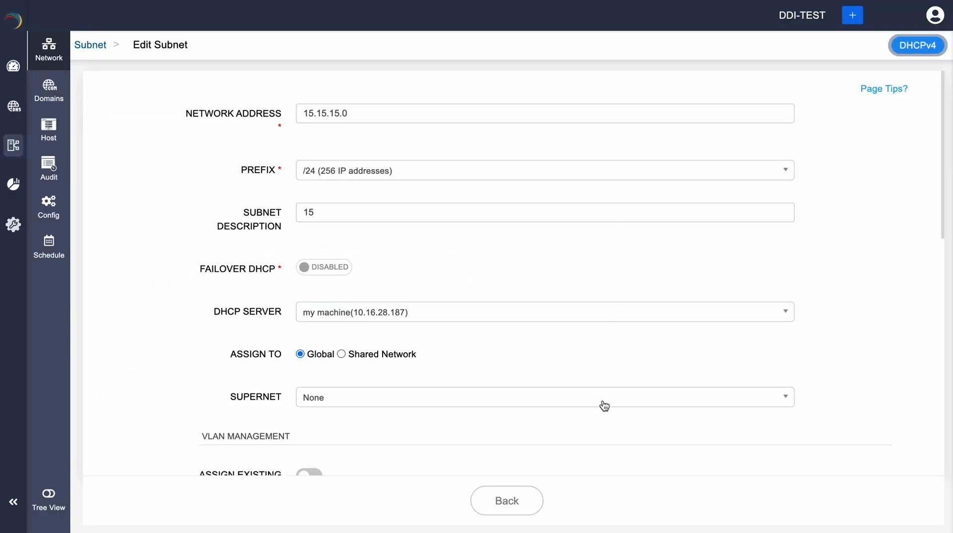
{"action": "left_click", "coordinate": [516, 502]}
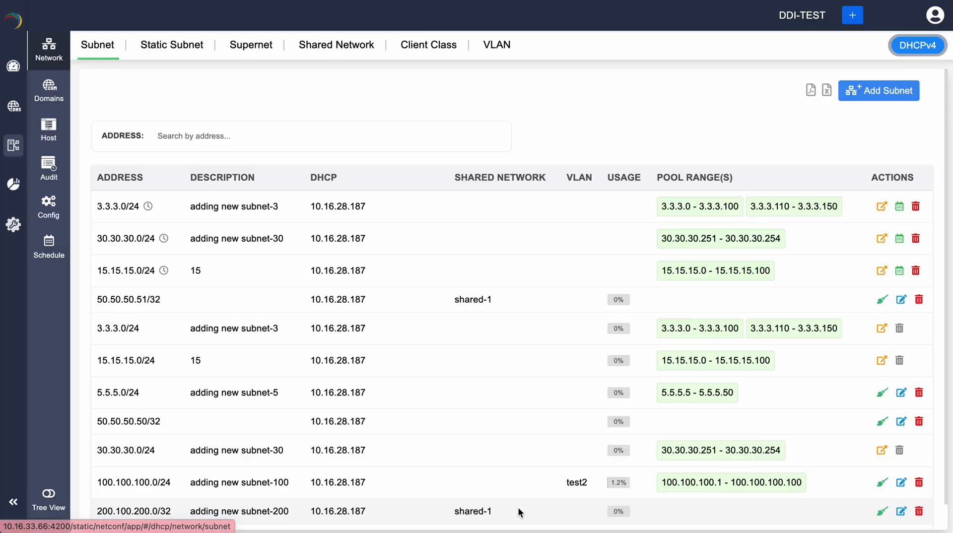
{"action": "left_click", "coordinate": [898, 270]}
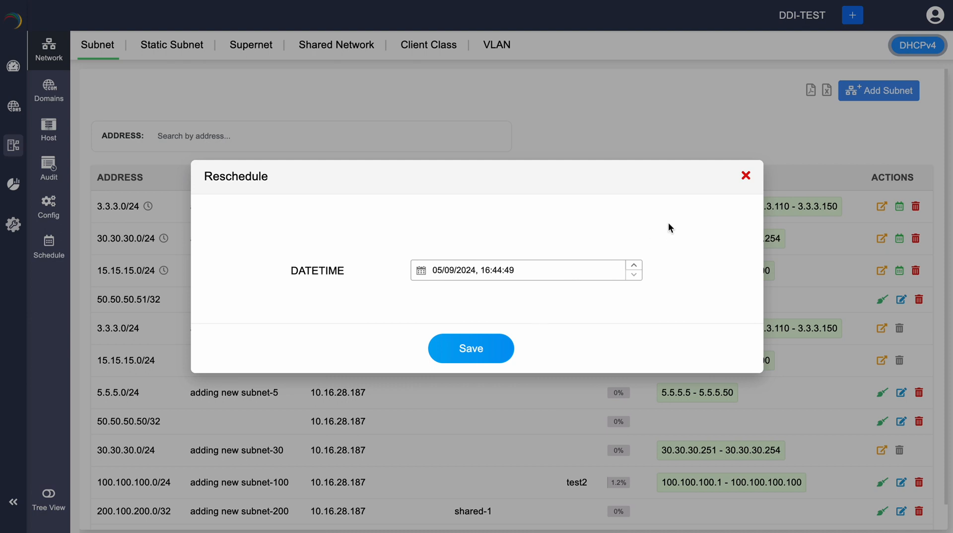
{"action": "left_click", "coordinate": [745, 176]}
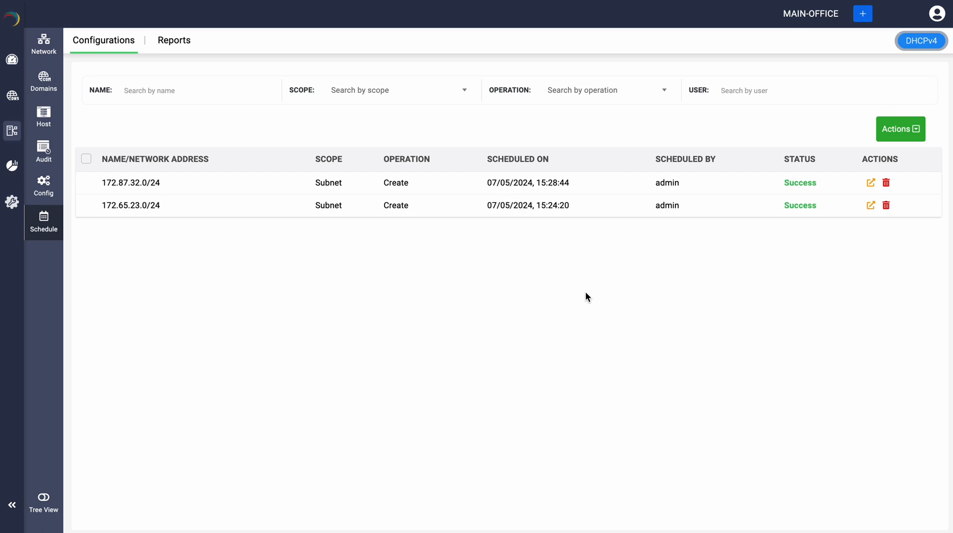
Examine the bulk actions available for the DHCP scheduled configurations.
{"action": "mouse_move", "coordinate": [7, 136]}
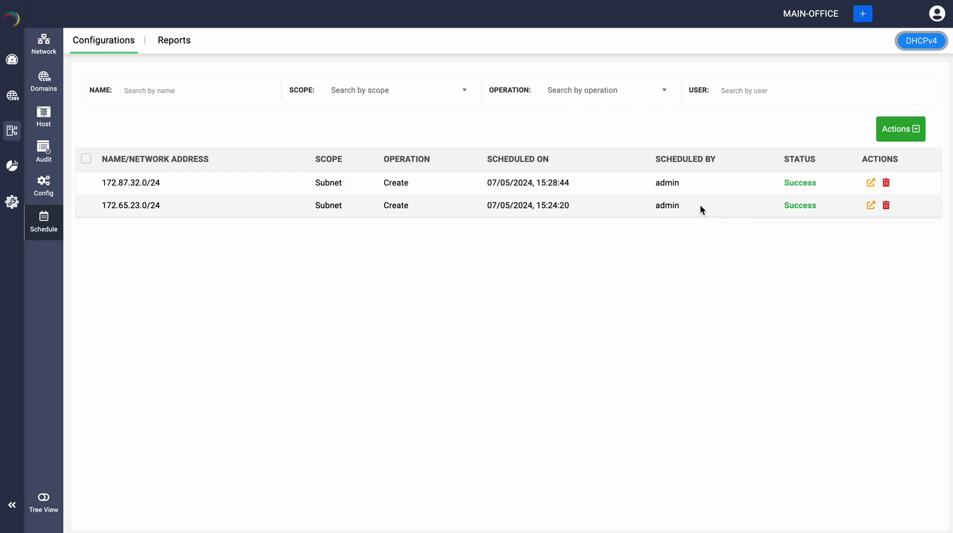
{"action": "left_click", "coordinate": [878, 127]}
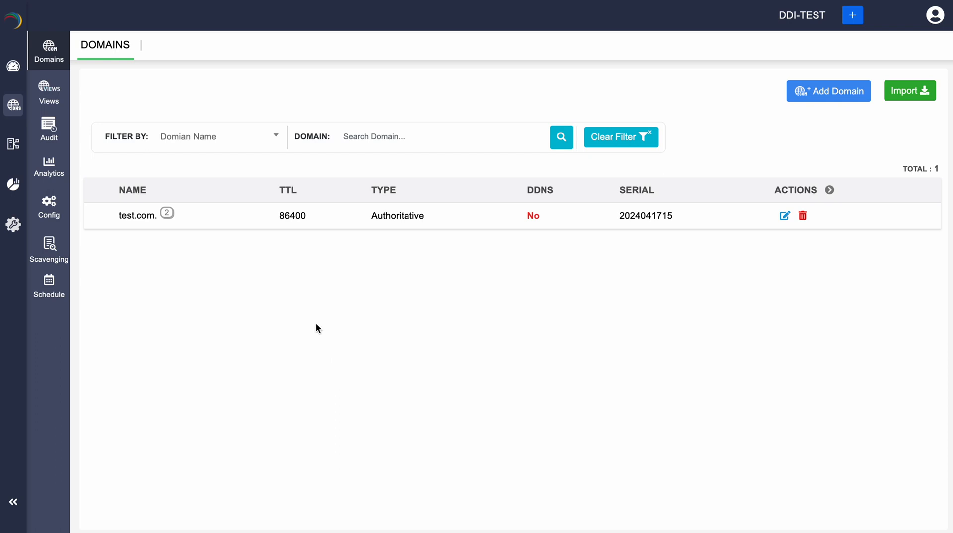
Open the A record a.test.com. of the test.com. domain for editing and enable its schedule with the default date and time.
{"action": "mouse_move", "coordinate": [17, 110]}
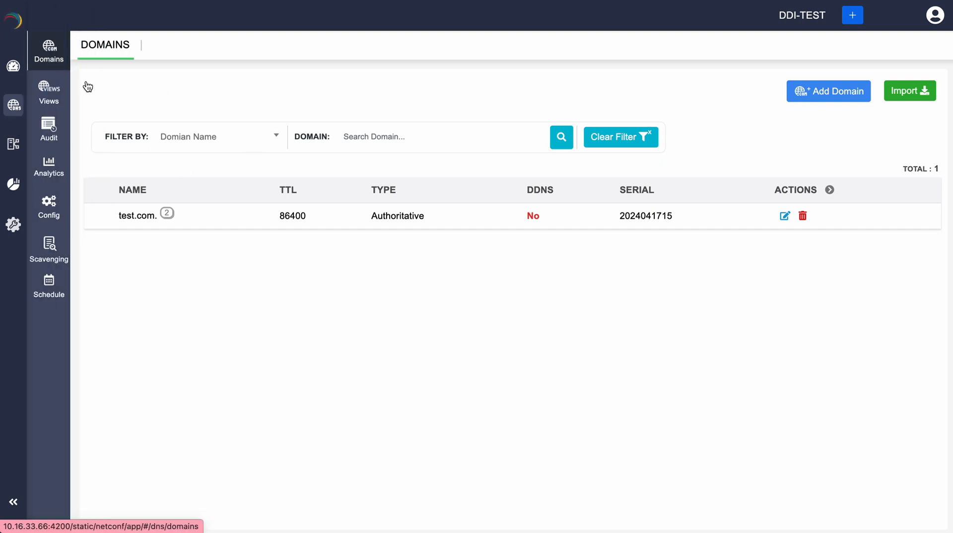
{"action": "left_click", "coordinate": [139, 214]}
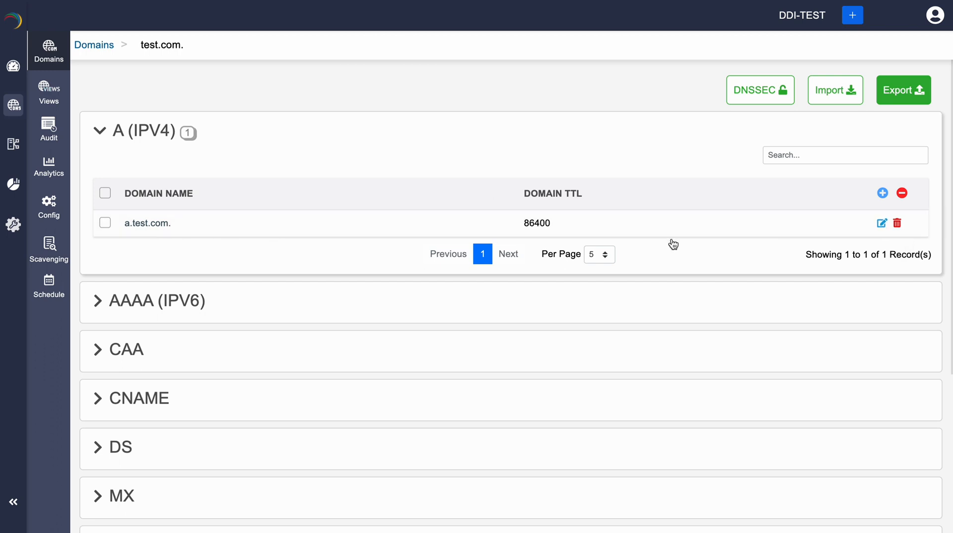
{"action": "left_click", "coordinate": [881, 224]}
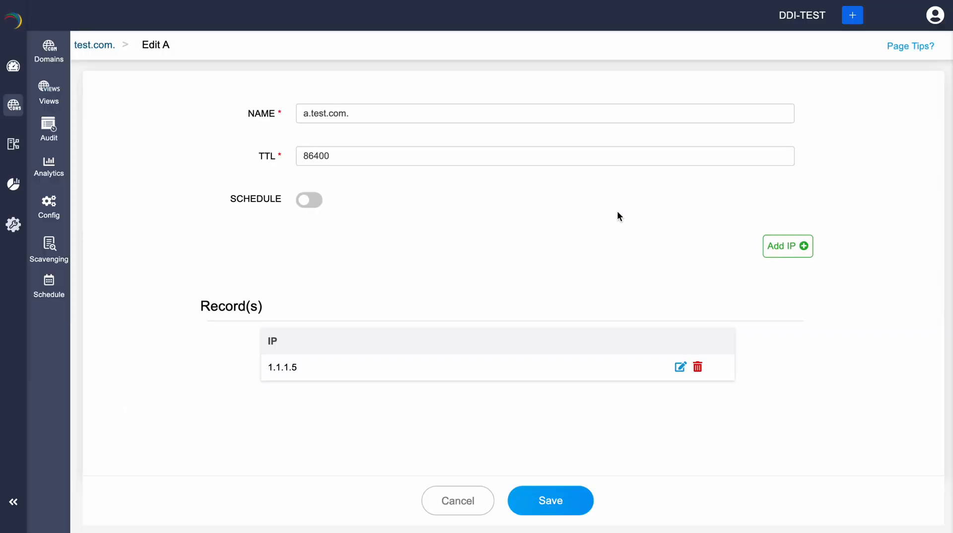
{"action": "left_click", "coordinate": [315, 209]}
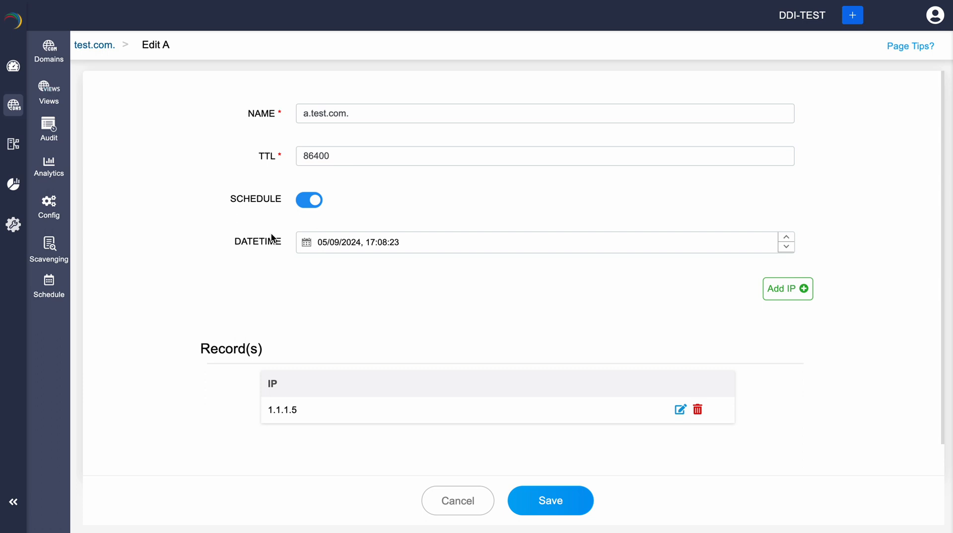
{"action": "scroll", "coordinate": [272, 238], "scroll_direction": "down", "scroll_amount": 1}
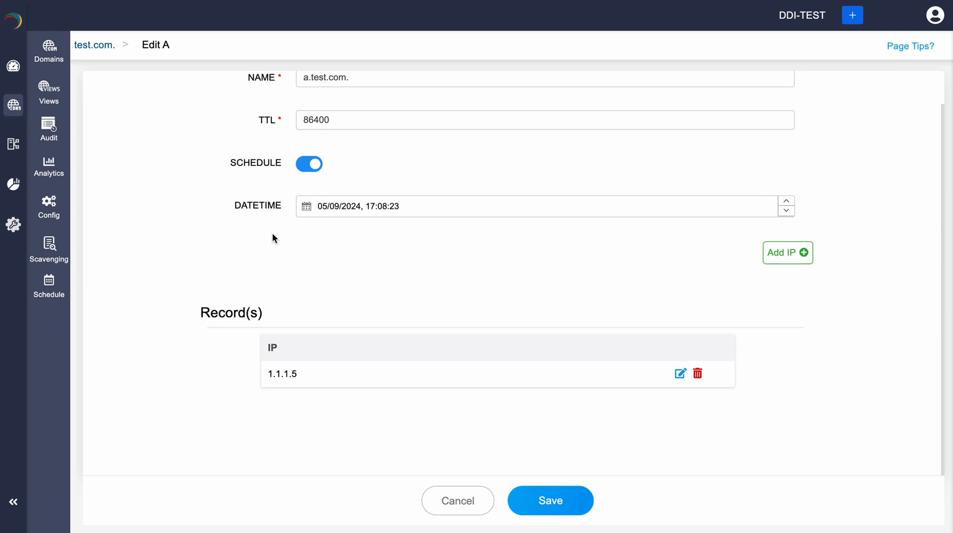
{"action": "left_click", "coordinate": [306, 206]}
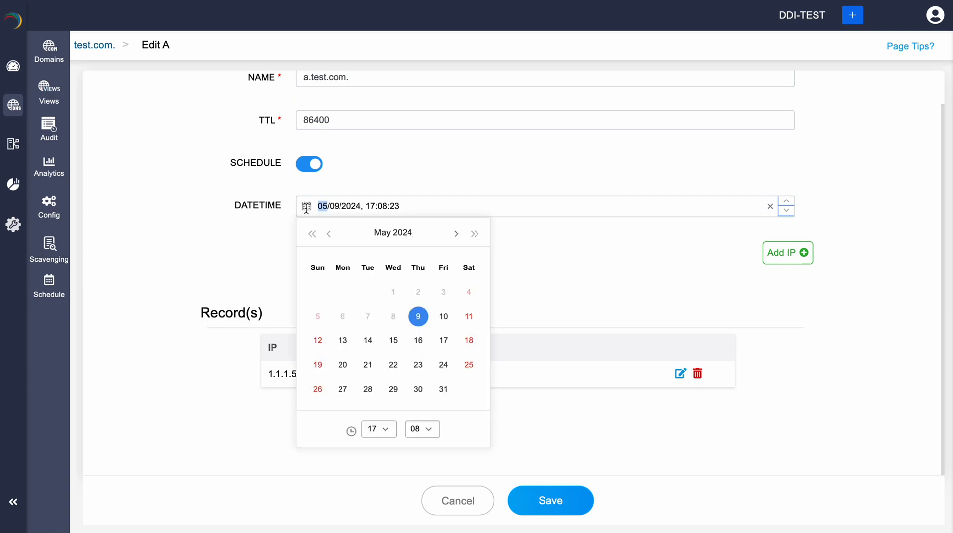
{"action": "left_click", "coordinate": [263, 242]}
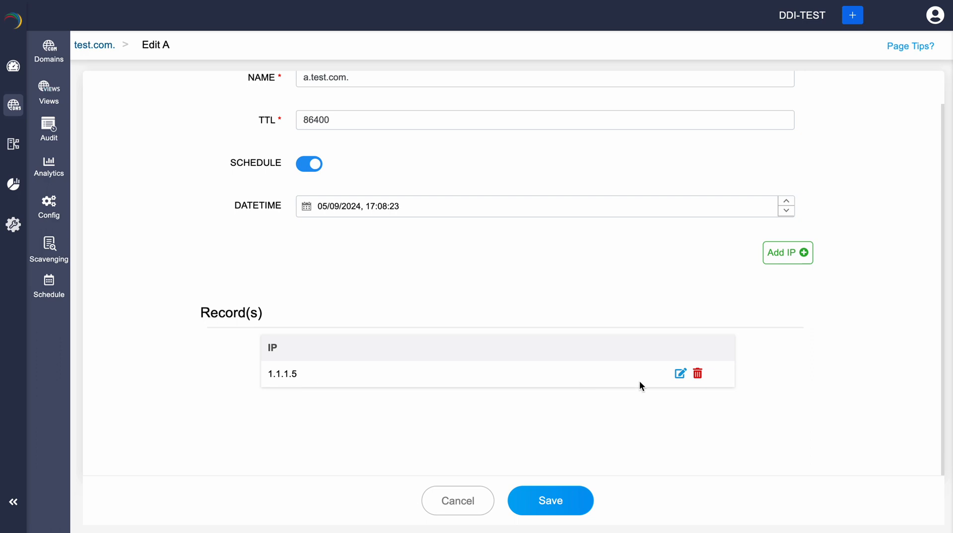
Set the IP of the a.test.com. record to 1.1.1.6 and save the scheduled update.
{"action": "left_click", "coordinate": [680, 374]}
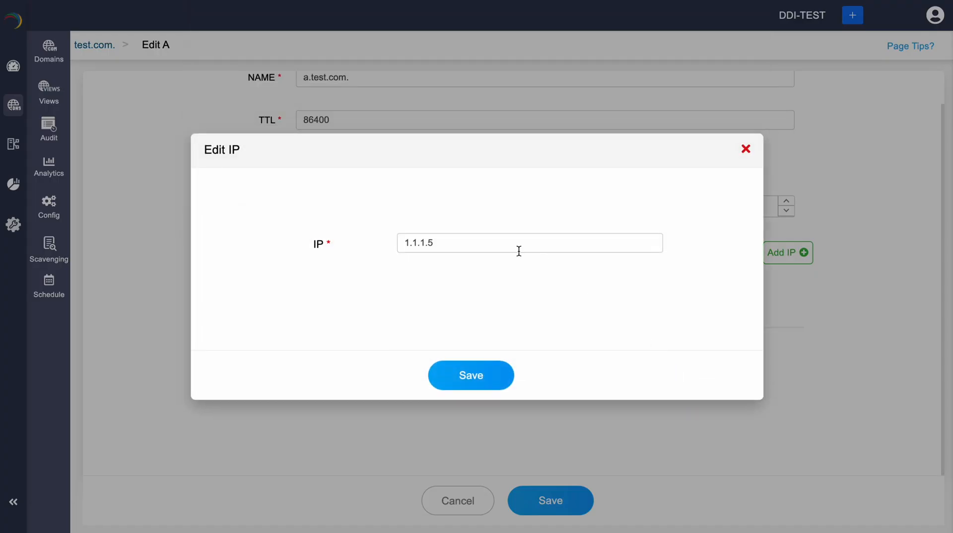
{"action": "left_click", "coordinate": [450, 246]}
{"action": "key", "text": "BackSpace"}
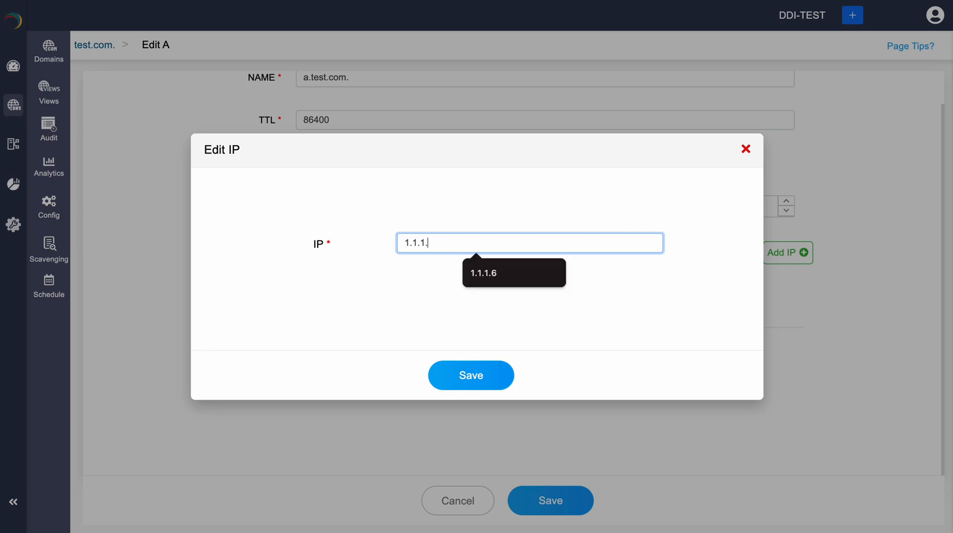
{"action": "type", "text": "6"}
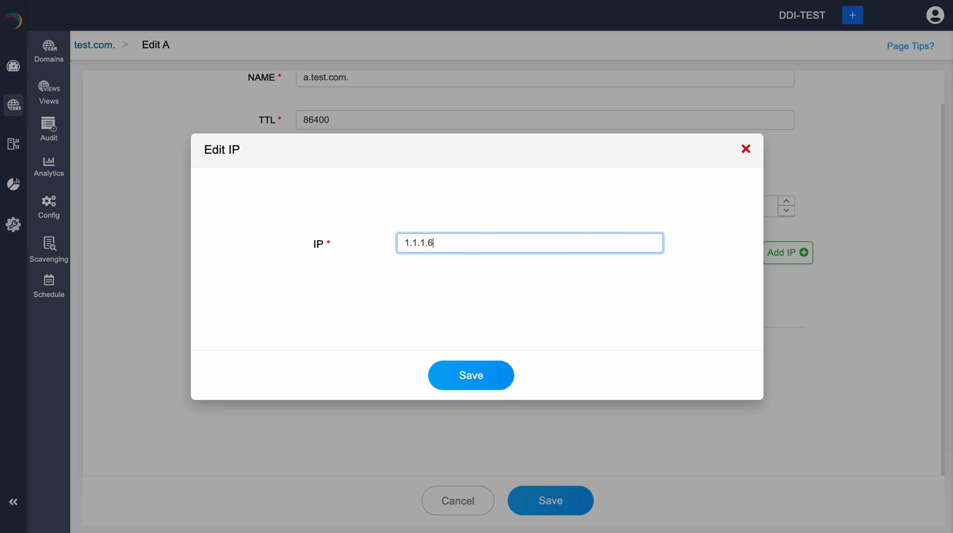
{"action": "left_click", "coordinate": [453, 387]}
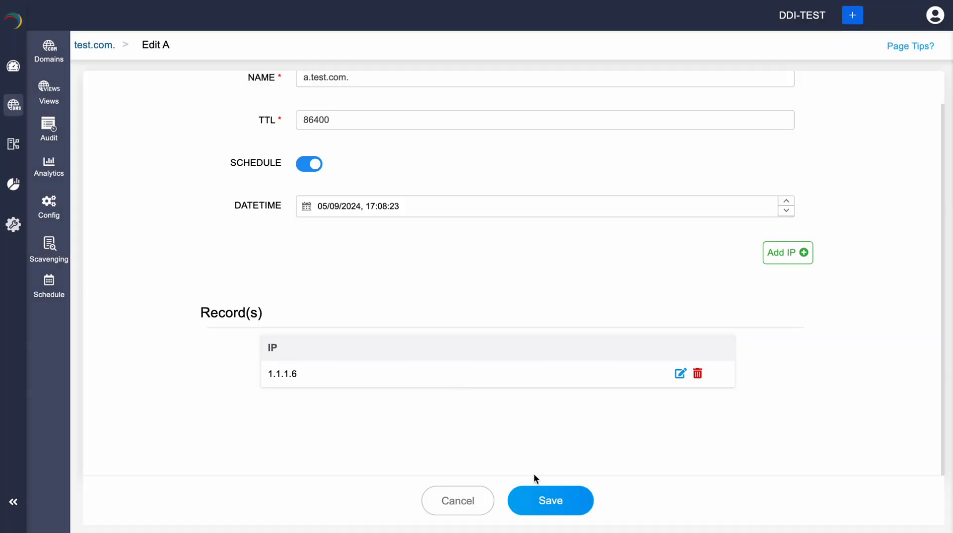
{"action": "left_click", "coordinate": [545, 501]}
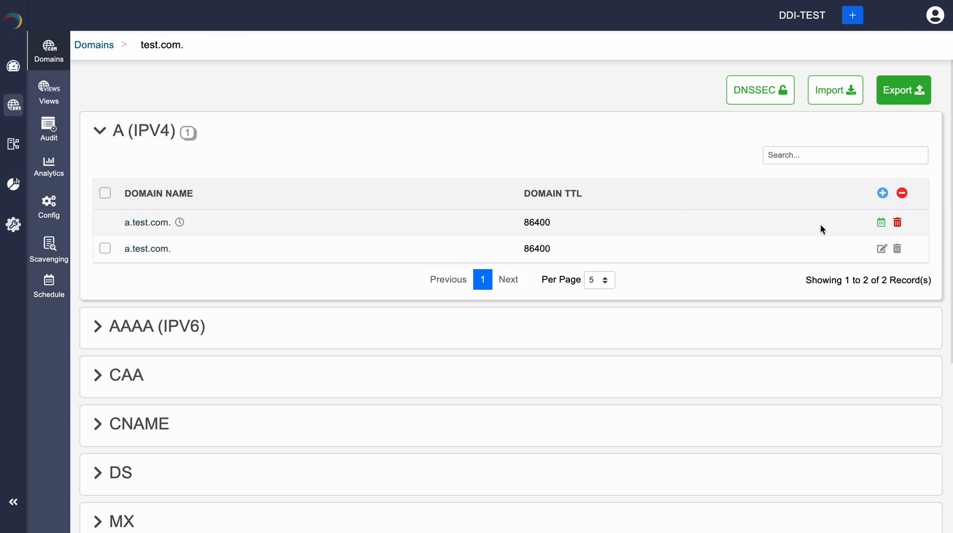
Inspect the reschedule settings of the scheduled a.test.com. record and close them without changes.
{"action": "left_click", "coordinate": [879, 223]}
{"action": "left_click", "coordinate": [793, 176]}
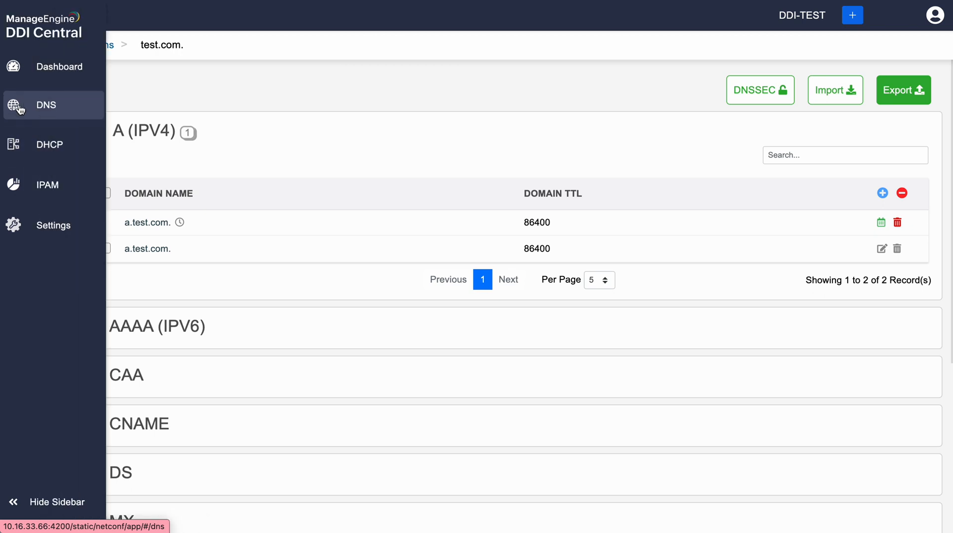
Open the DNS scheduled configurations and examine the bulk actions available for them.
{"action": "left_click", "coordinate": [49, 287]}
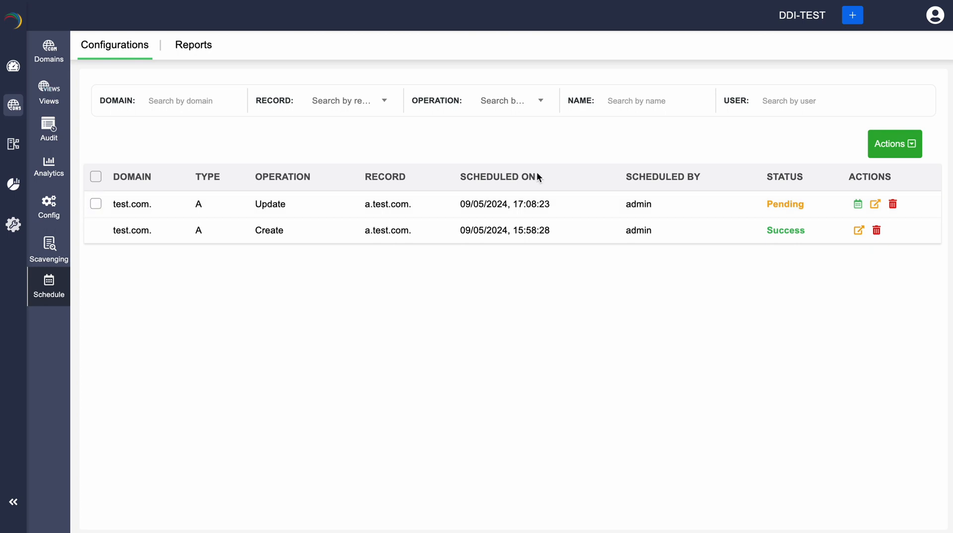
{"action": "left_click", "coordinate": [896, 144]}
{"action": "left_click", "coordinate": [876, 156]}
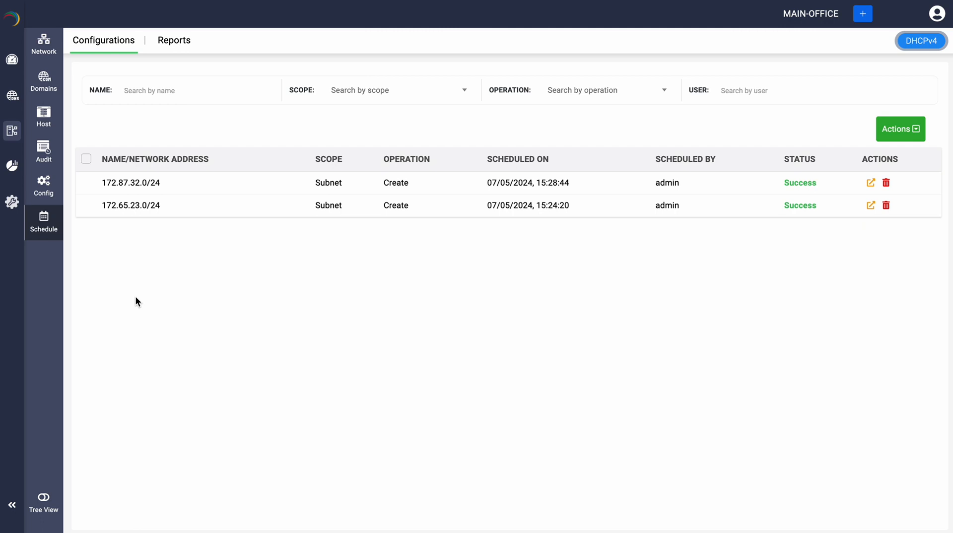
Open the list of DHCP scheduled reports.
{"action": "mouse_move", "coordinate": [11, 134]}
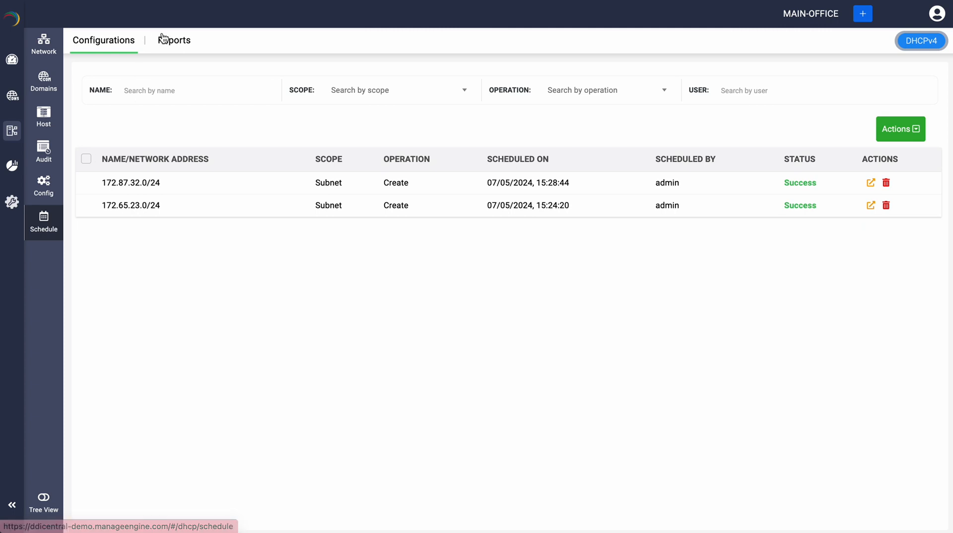
{"action": "left_click", "coordinate": [175, 45]}
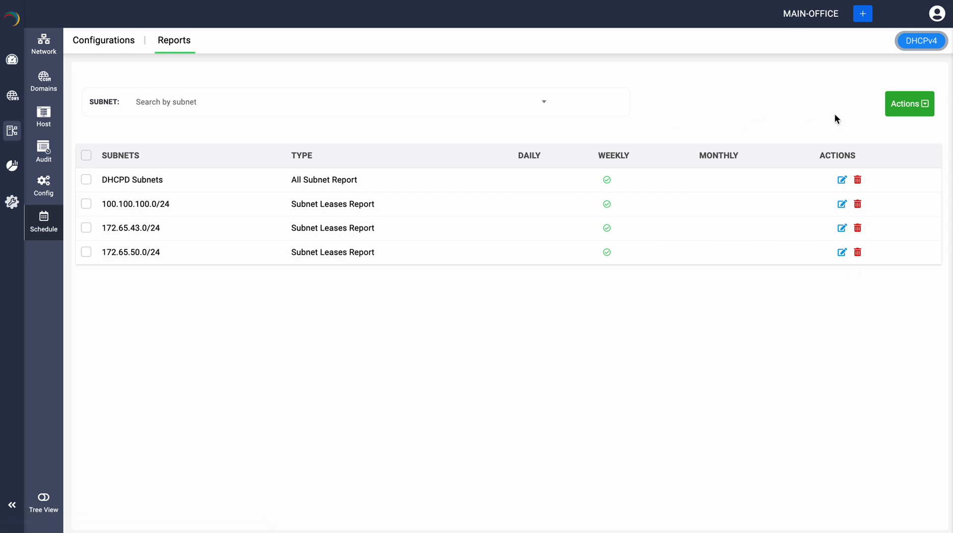
Start a new DHCP report schedule with Daily and Weekly periods and the Subnet's Leases Report type.
{"action": "left_click", "coordinate": [912, 112]}
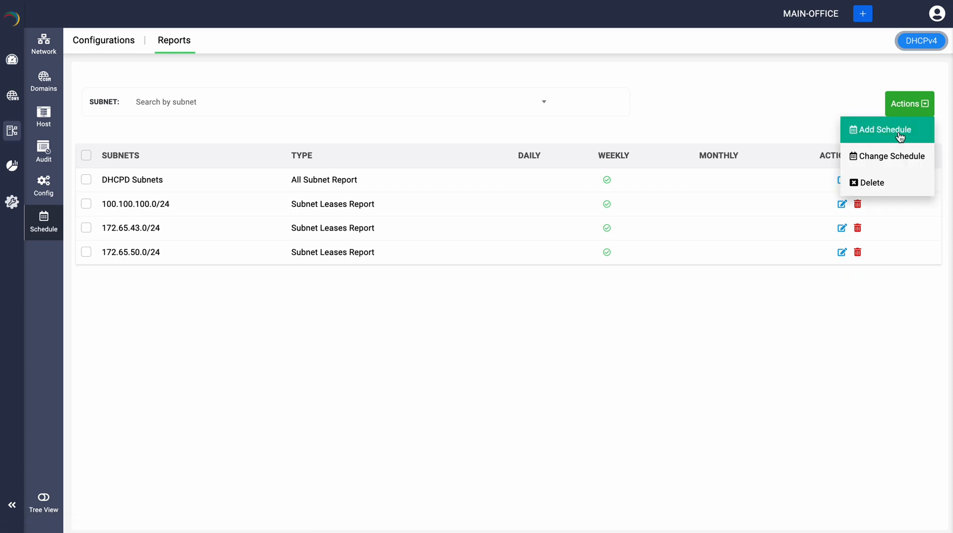
{"action": "left_click", "coordinate": [899, 131]}
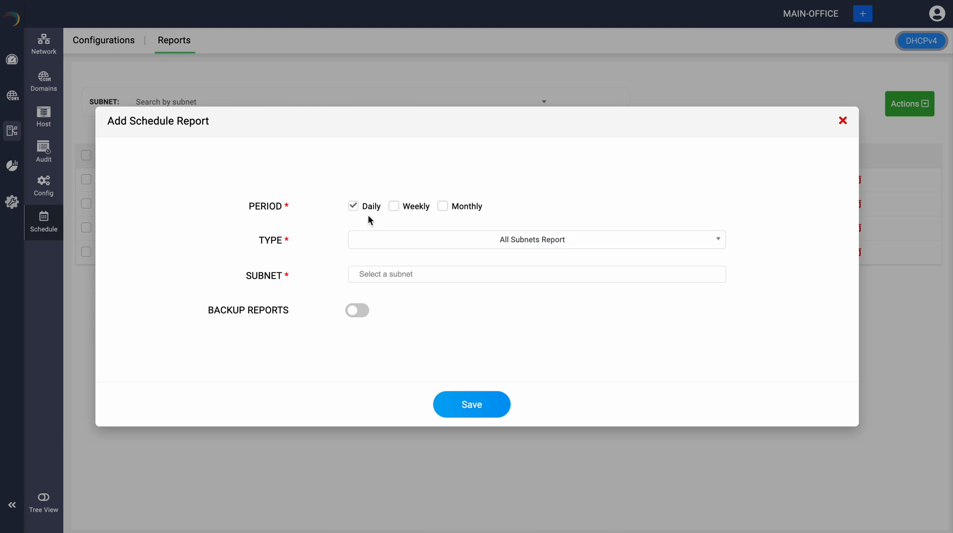
{"action": "left_click", "coordinate": [395, 213]}
{"action": "left_click", "coordinate": [399, 247]}
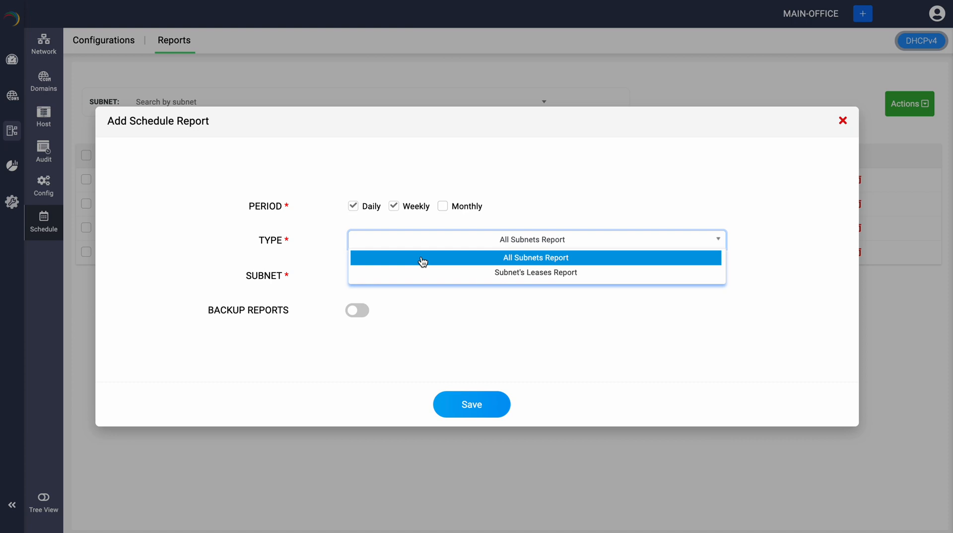
{"action": "left_click", "coordinate": [434, 273]}
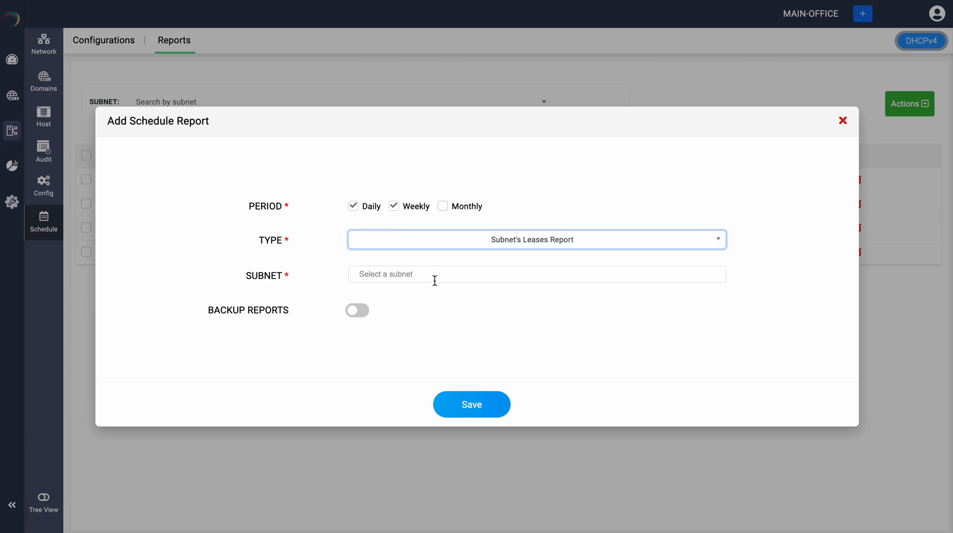
Add subnets 172.65.43.0/24, 172.65.50.0/24 and 172.65.23.0/24 to the new report schedule.
{"action": "left_click", "coordinate": [434, 278]}
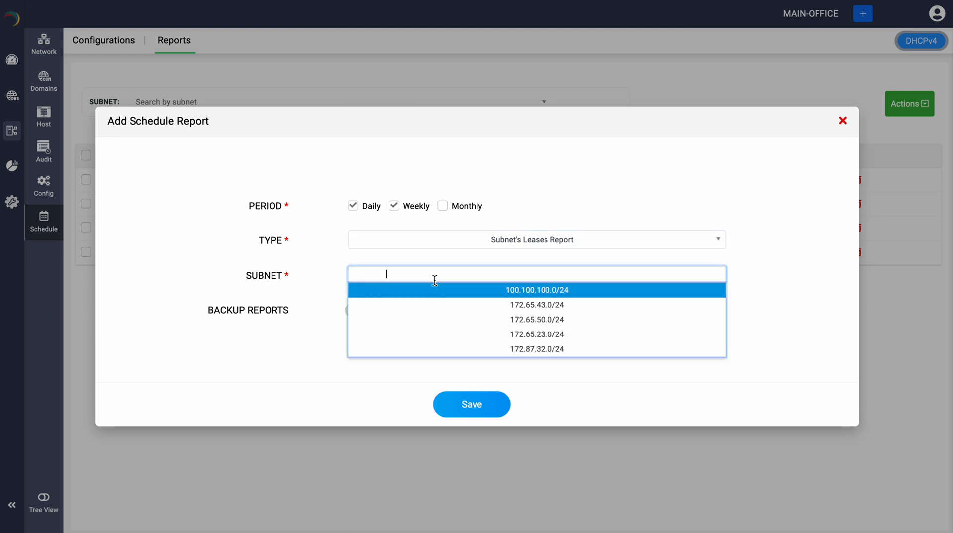
{"action": "left_click", "coordinate": [441, 307]}
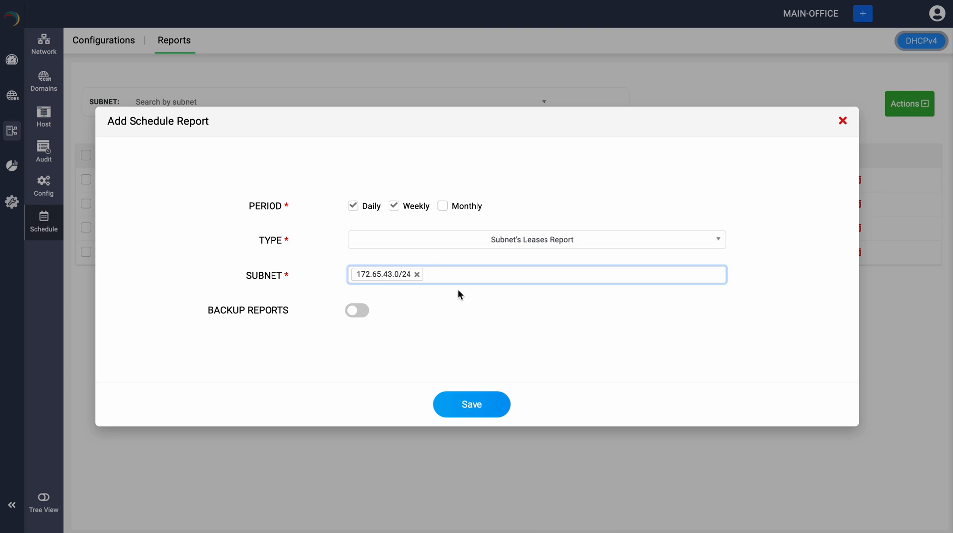
{"action": "left_click", "coordinate": [461, 274]}
{"action": "left_click", "coordinate": [481, 322]}
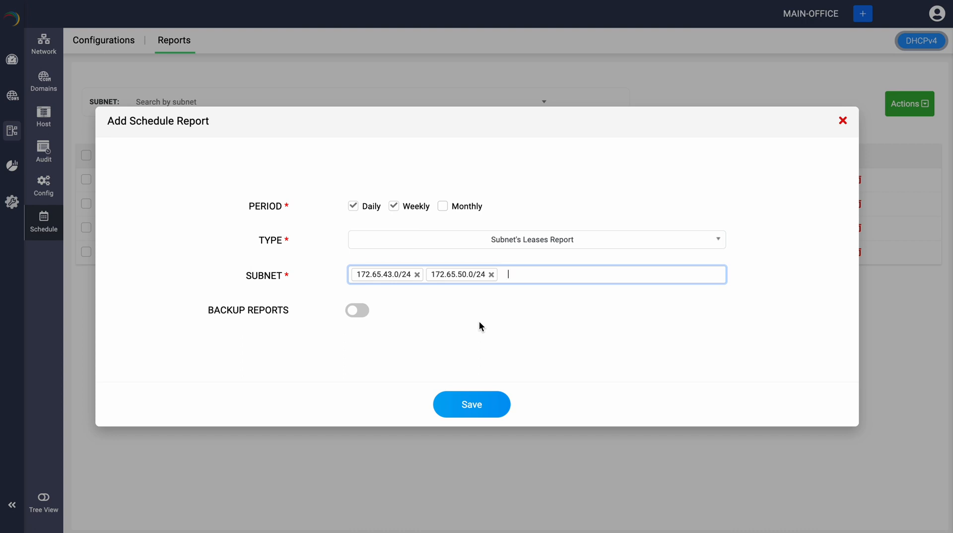
{"action": "left_click", "coordinate": [521, 280]}
{"action": "left_click", "coordinate": [534, 334]}
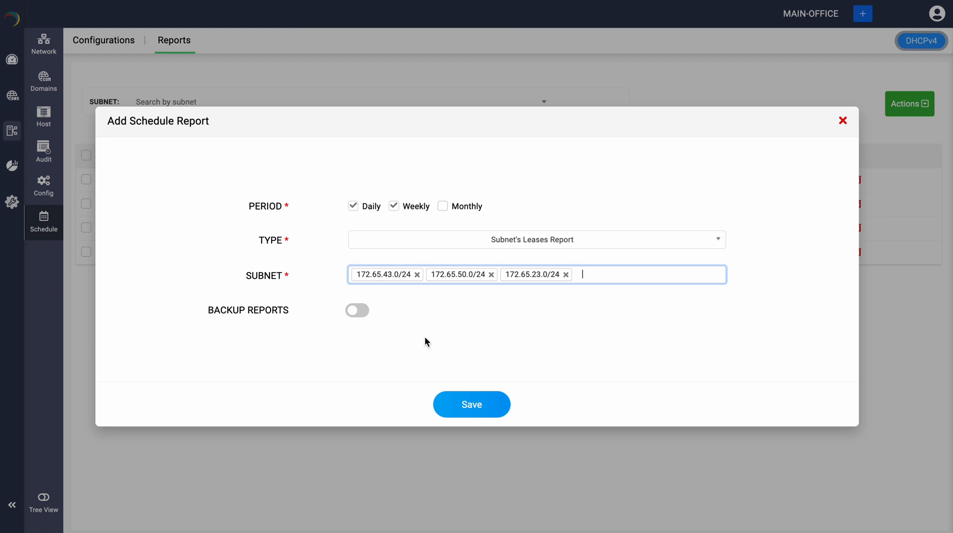
Enable backup reports with 5 versions for the new schedule, and close the form without saving.
{"action": "left_click", "coordinate": [361, 313]}
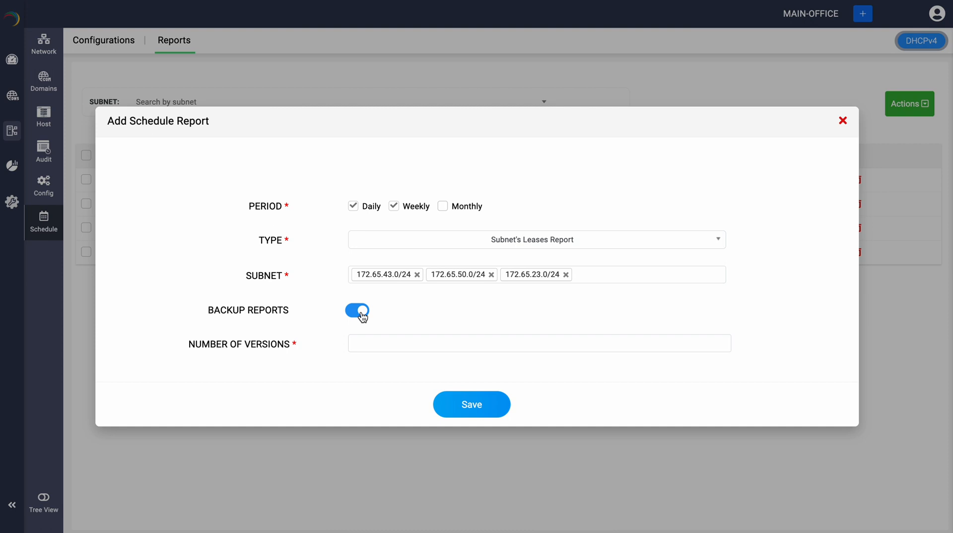
{"action": "left_click", "coordinate": [369, 347]}
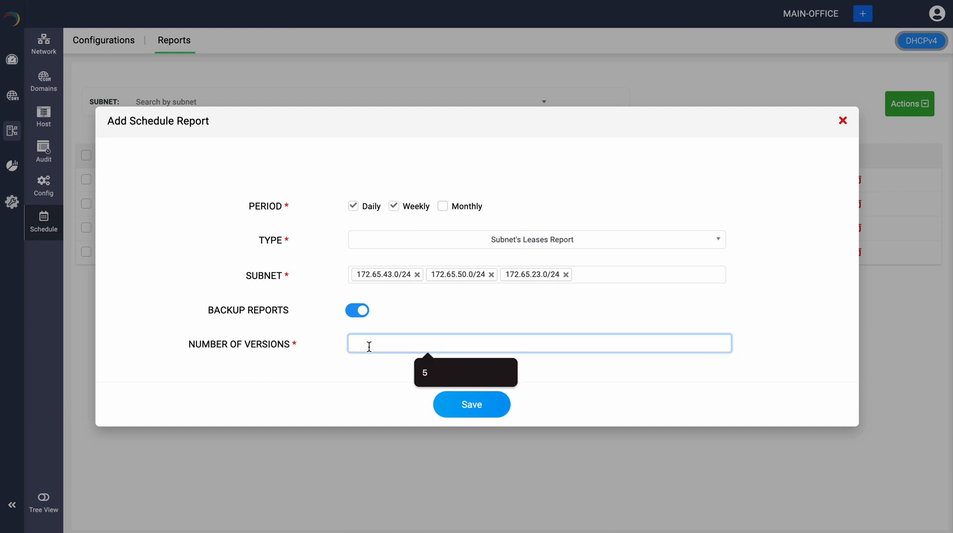
{"action": "type", "text": "5"}
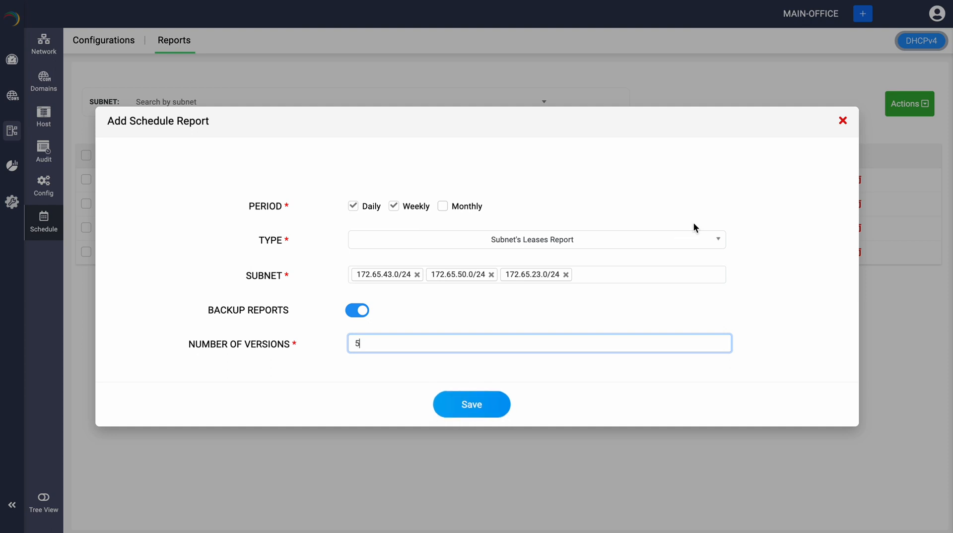
{"action": "left_click", "coordinate": [842, 122]}
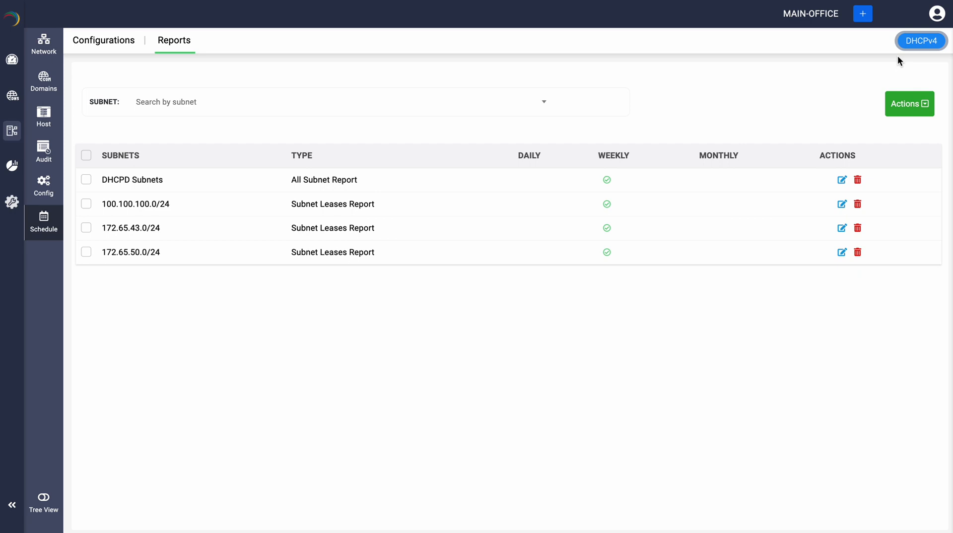
View the DHCPv6 scheduled reports and return to the DHCPv4 list.
{"action": "mouse_move", "coordinate": [919, 50]}
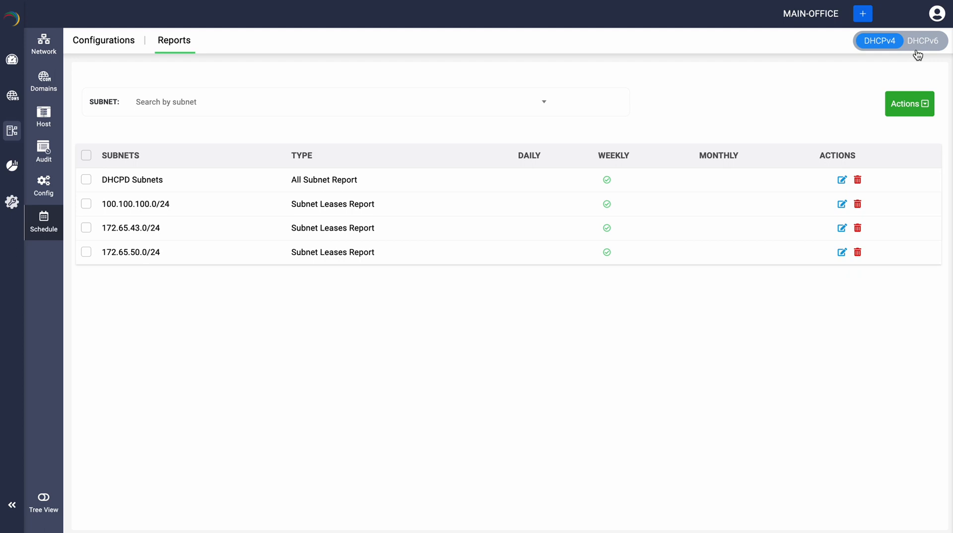
{"action": "left_click", "coordinate": [918, 45]}
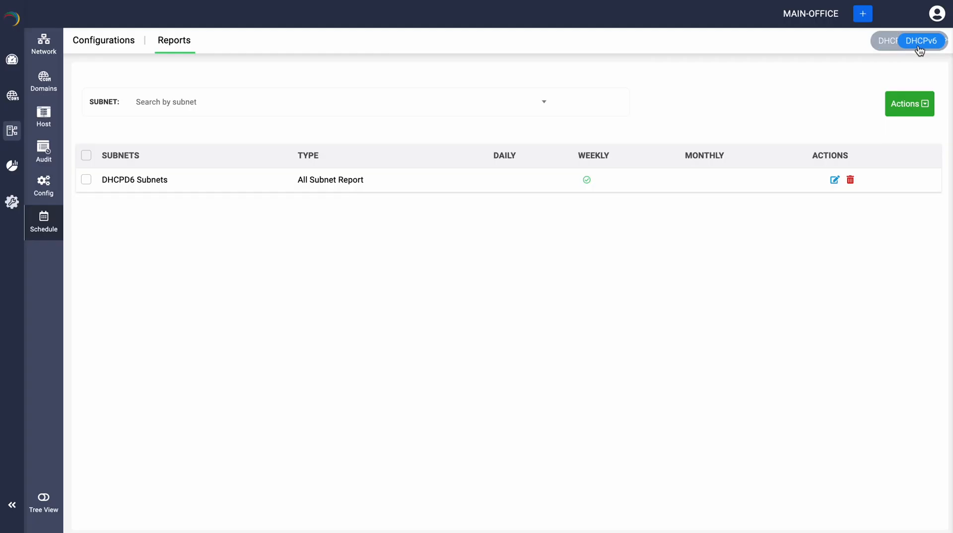
{"action": "left_click", "coordinate": [918, 48]}
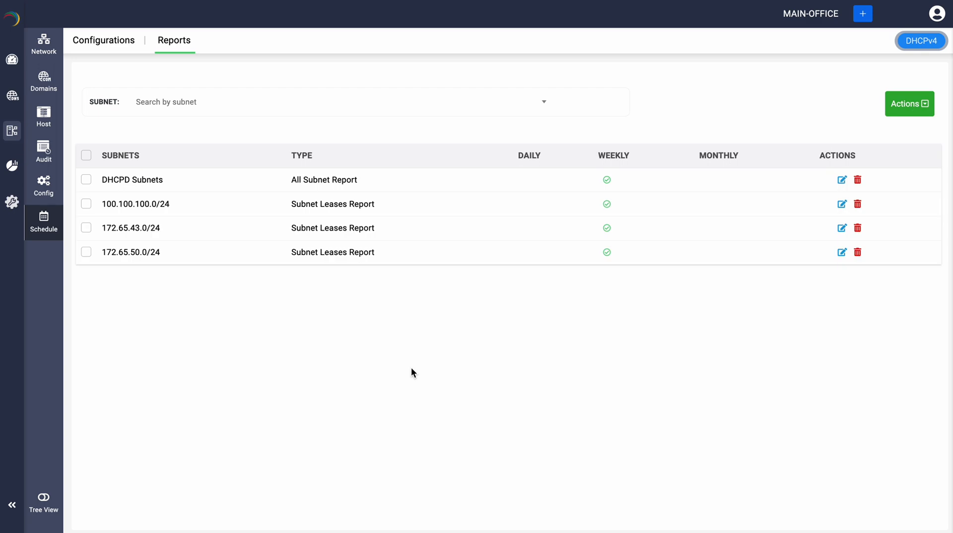
Inspect the DHCPD Subnets report schedule without changes, and examine the bulk actions for the DHCPD Subnets and 100.100.100.0/24 reports.
{"action": "left_click", "coordinate": [840, 186]}
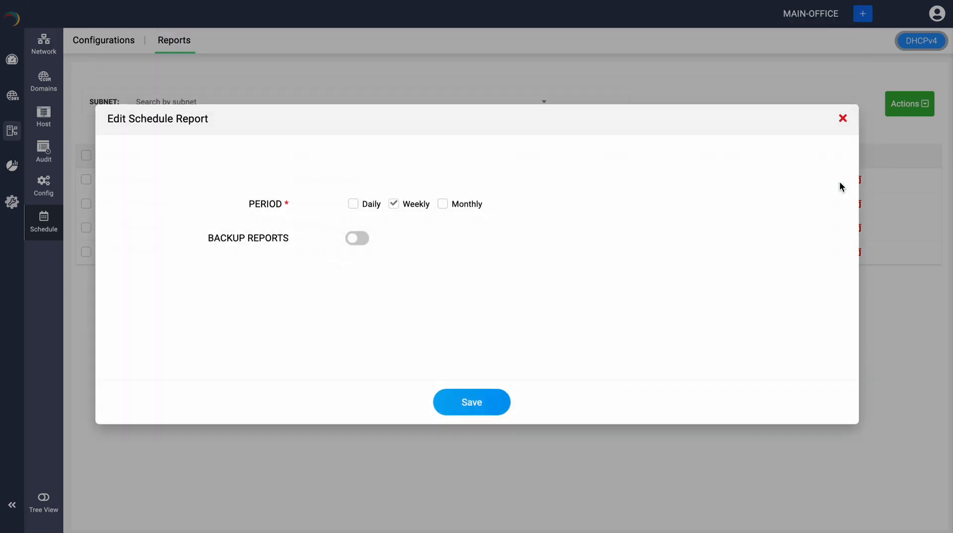
{"action": "left_click", "coordinate": [843, 122]}
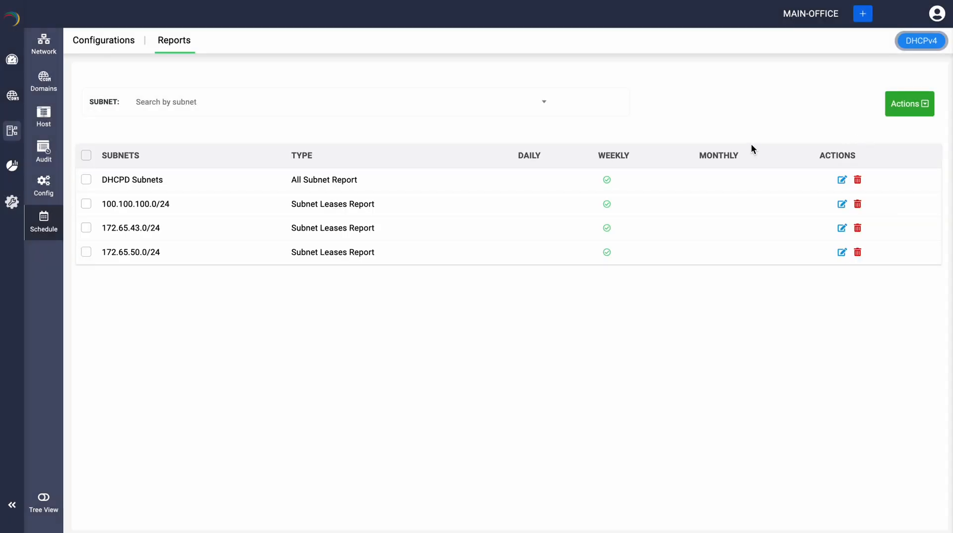
{"action": "left_click", "coordinate": [88, 181]}
{"action": "left_click", "coordinate": [87, 205]}
{"action": "left_click", "coordinate": [913, 110]}
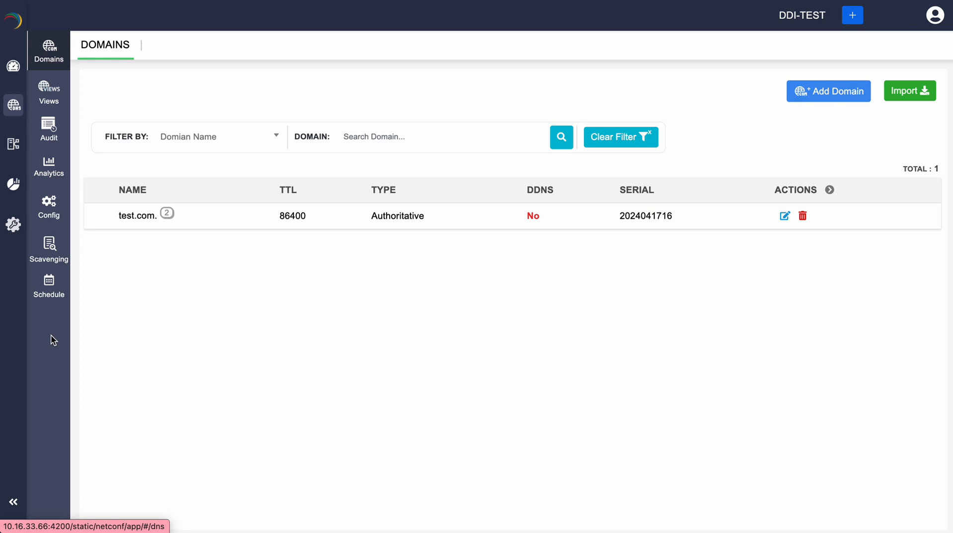
Open the DNS scheduled reports and start adding a new report schedule.
{"action": "left_click", "coordinate": [51, 299]}
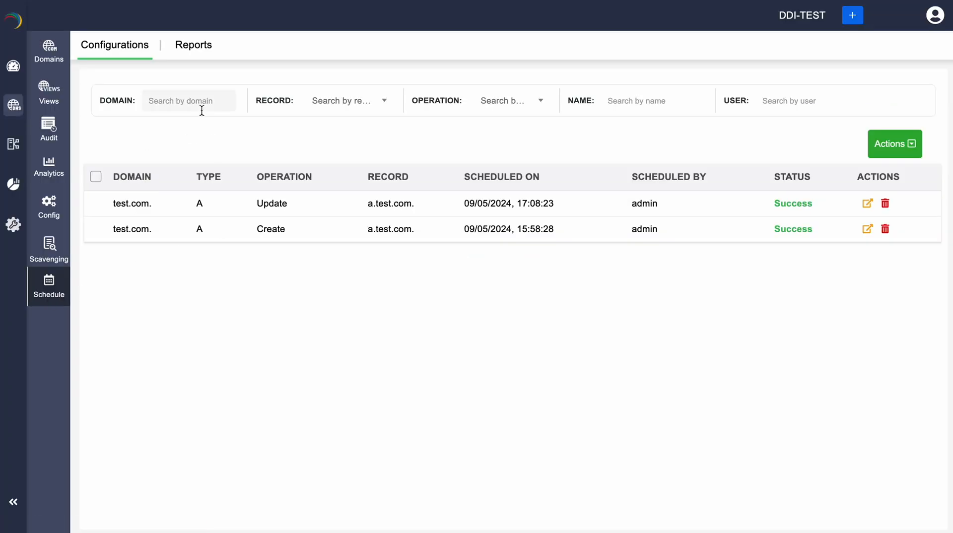
{"action": "left_click", "coordinate": [194, 47]}
{"action": "left_click", "coordinate": [896, 122]}
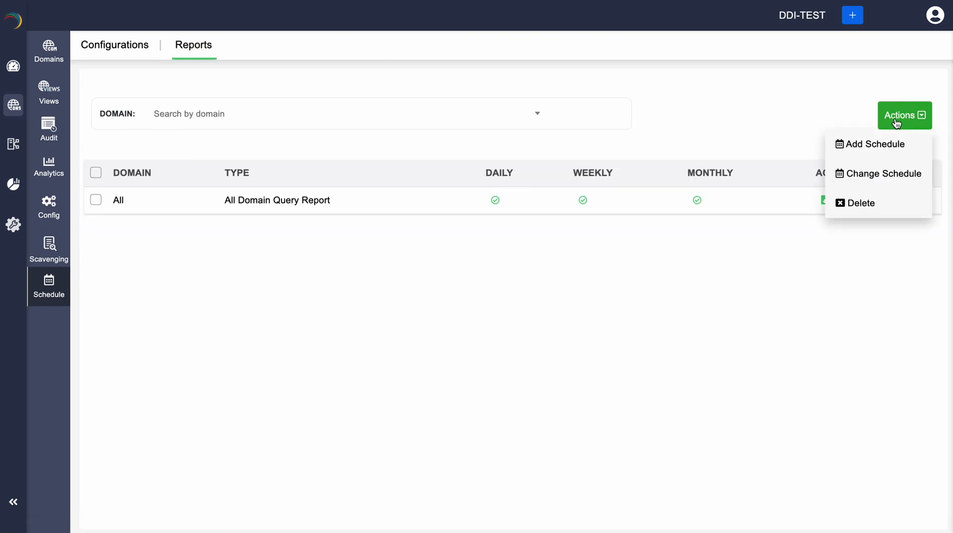
{"action": "left_click", "coordinate": [869, 144]}
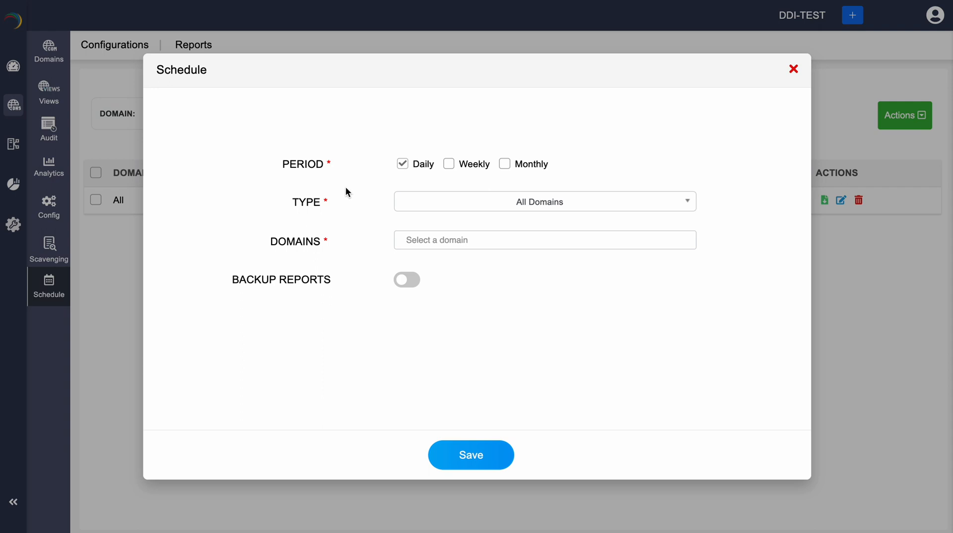
Set the report type to Select Domains and choose the test.com. domain.
{"action": "left_click", "coordinate": [435, 205]}
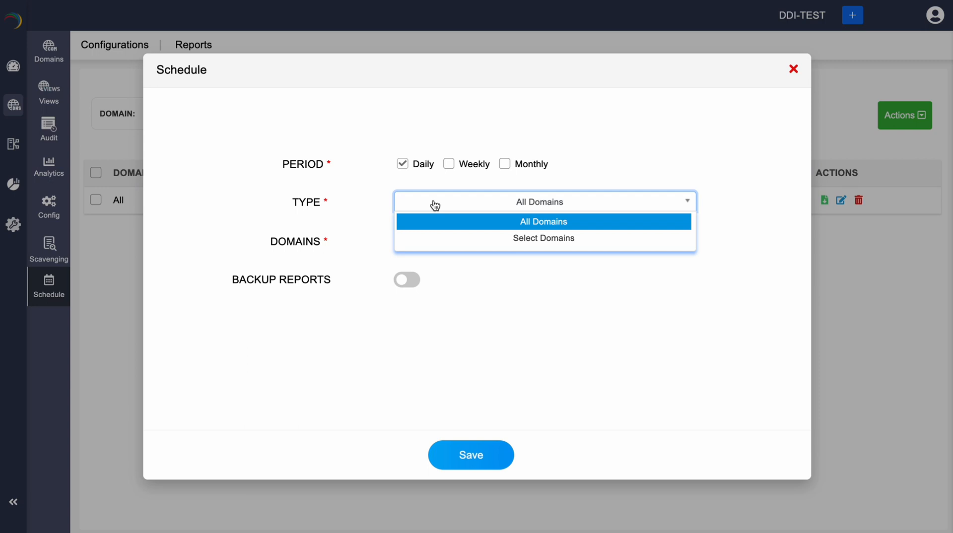
{"action": "left_click", "coordinate": [497, 241]}
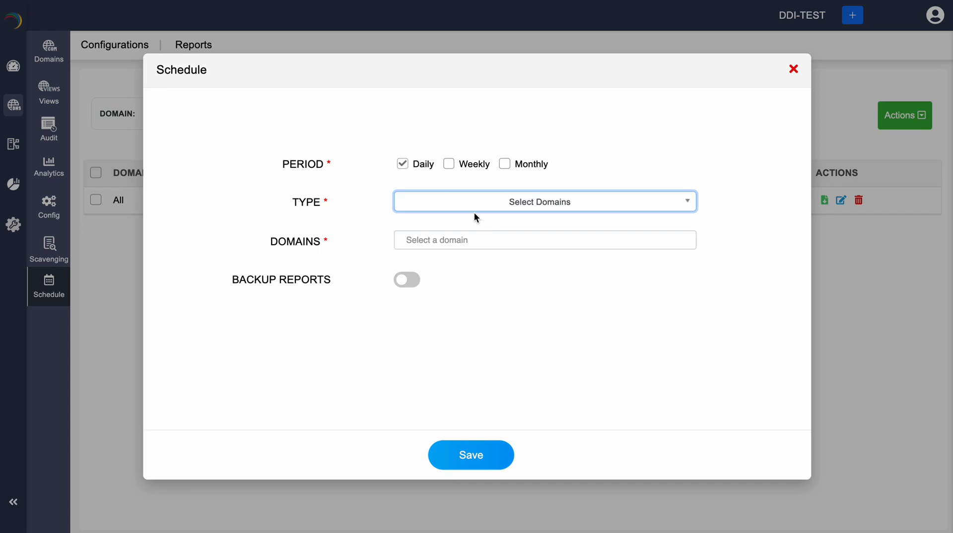
{"action": "left_click", "coordinate": [476, 241]}
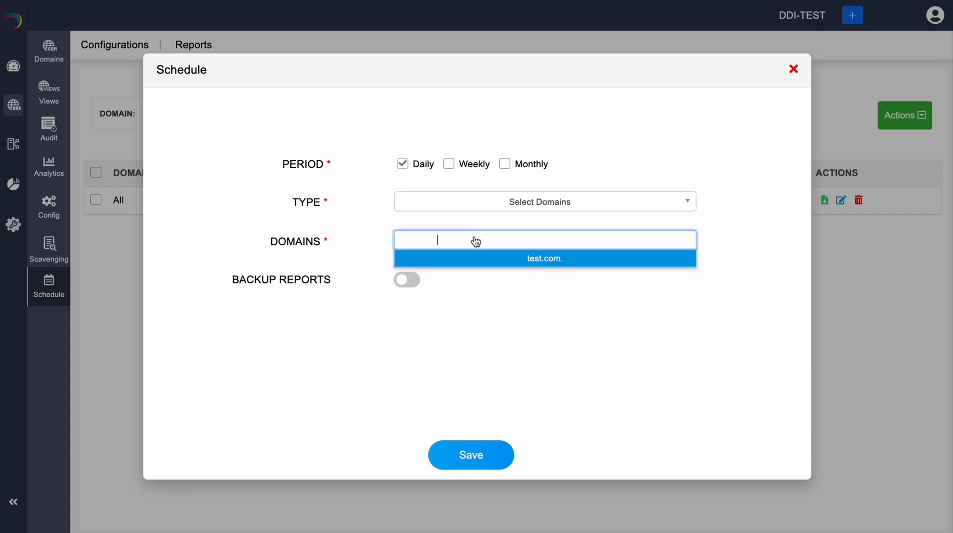
{"action": "left_click", "coordinate": [501, 259]}
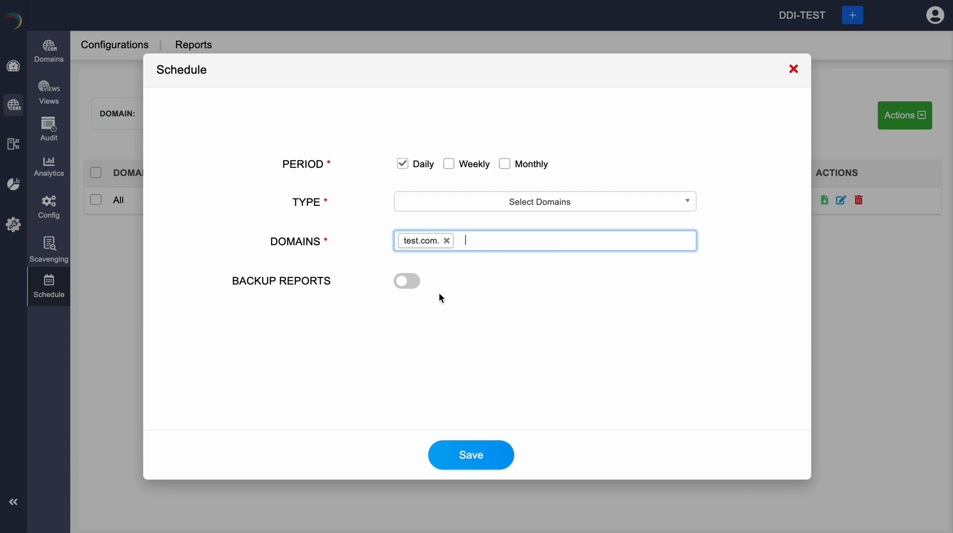
Enable backup reports with 3 versions and save the DNS report schedule.
{"action": "left_click", "coordinate": [414, 286]}
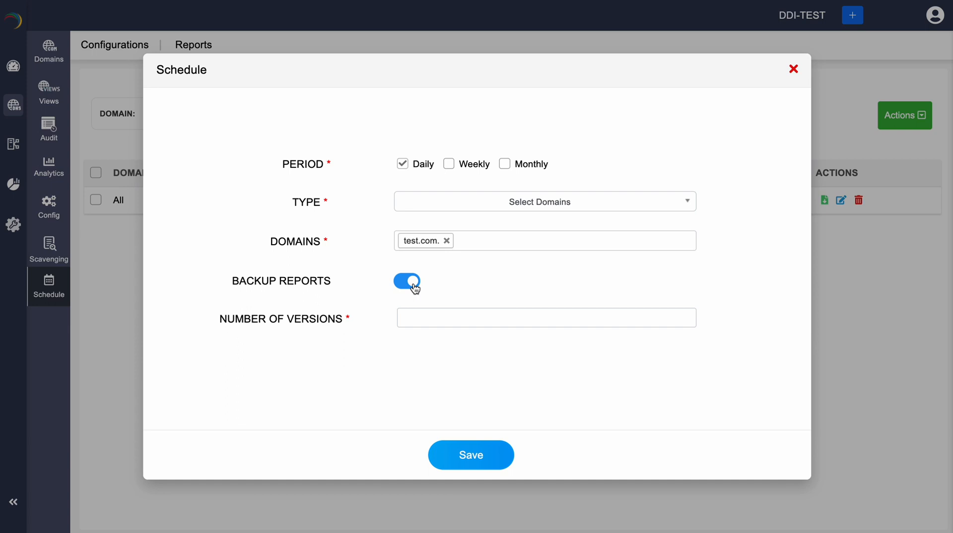
{"action": "left_click", "coordinate": [437, 314]}
{"action": "type", "text": "3"}
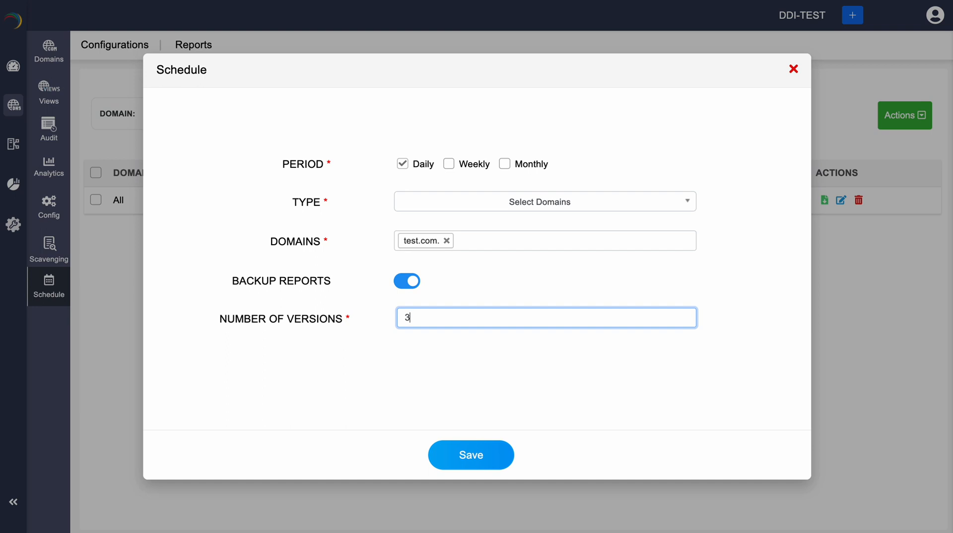
{"action": "left_click", "coordinate": [489, 462]}
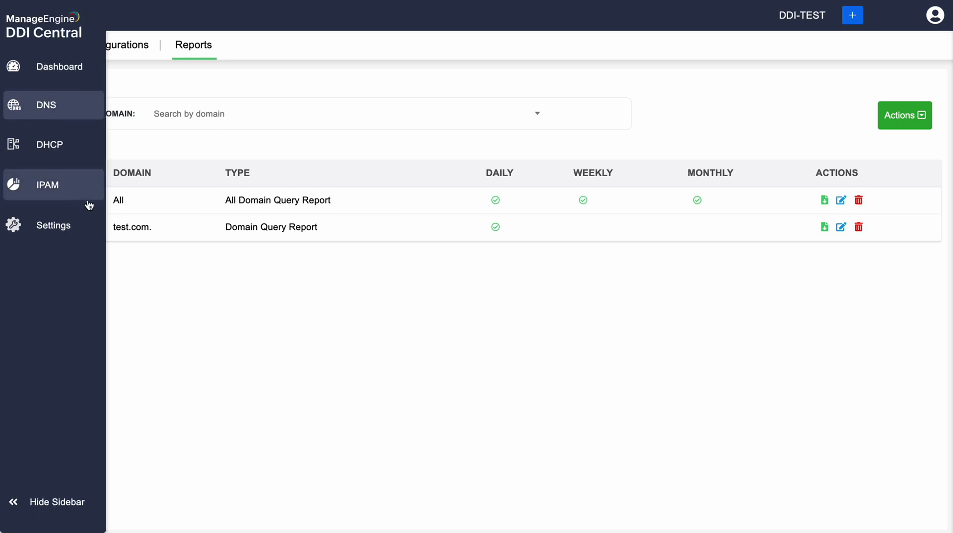
Select all DNS scheduled reports and show the bulk actions available for them.
{"action": "left_click", "coordinate": [96, 173]}
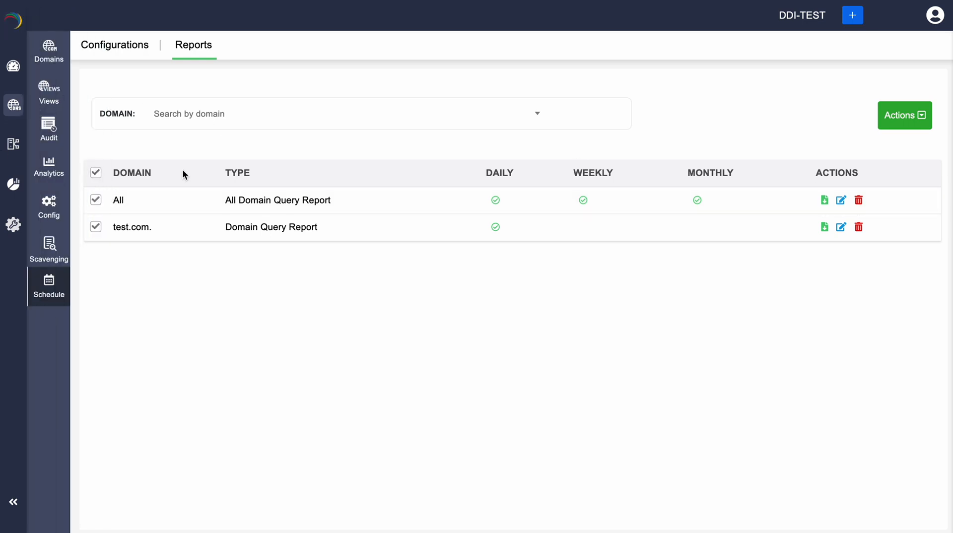
{"action": "left_click", "coordinate": [898, 124]}
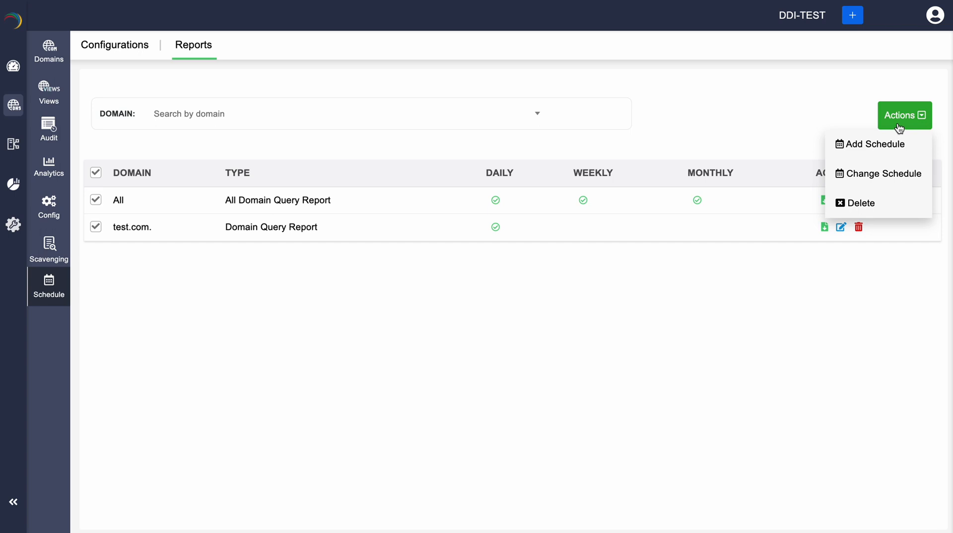